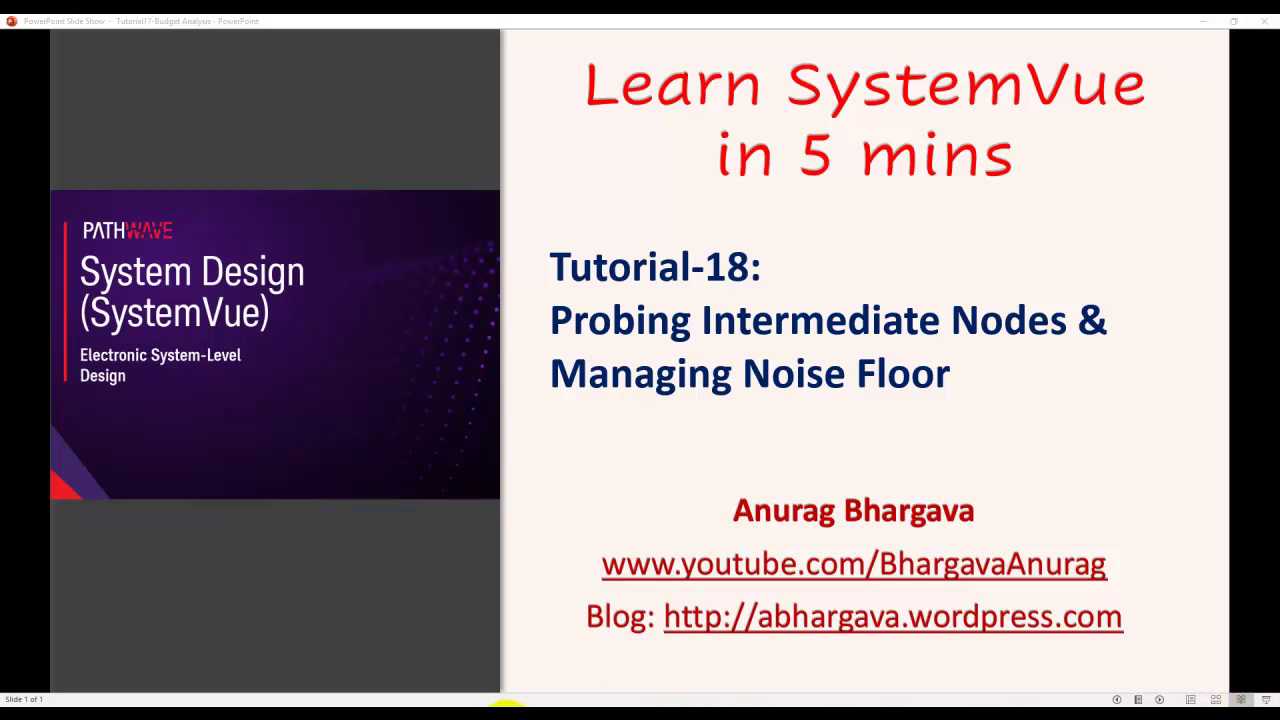
- Leave the PowerPoint title slide show to reveal the SystemVue Design1 workspace
{"action": "key", "text": "alt+Tab"}
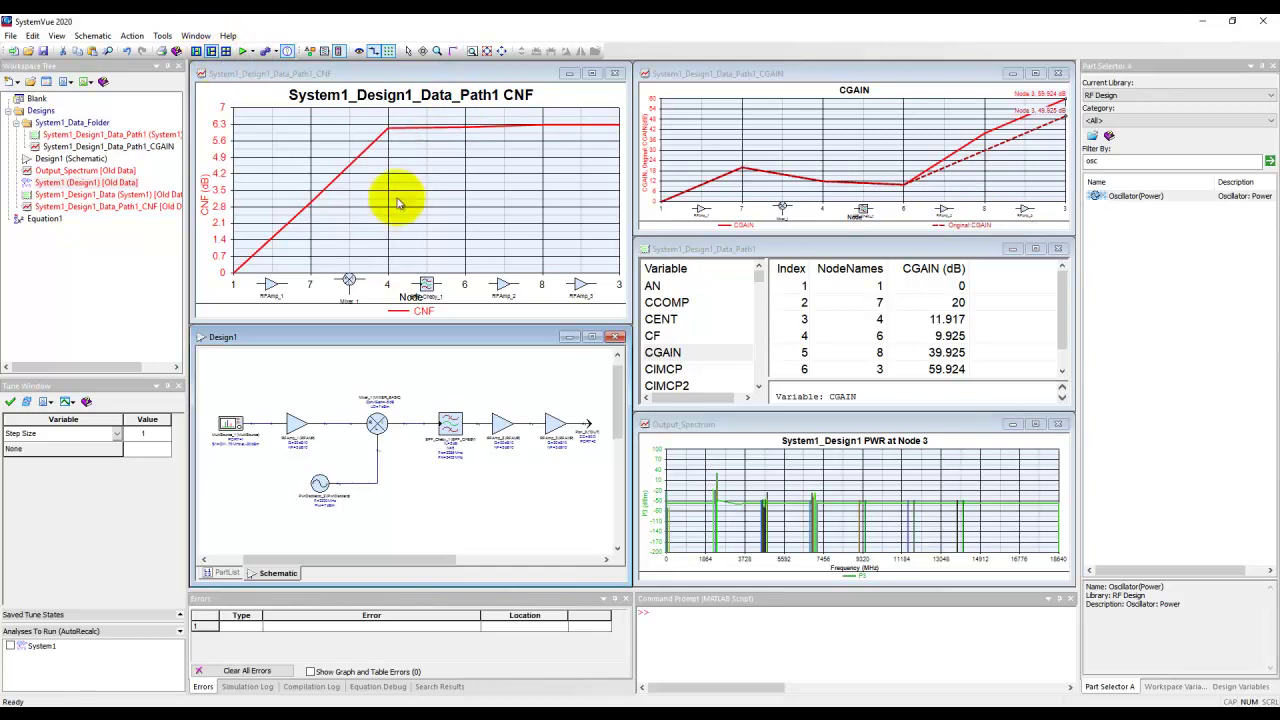
- Close every open graph, table and schematic window with Window > Close All
{"action": "left_click", "coordinate": [196, 36]}
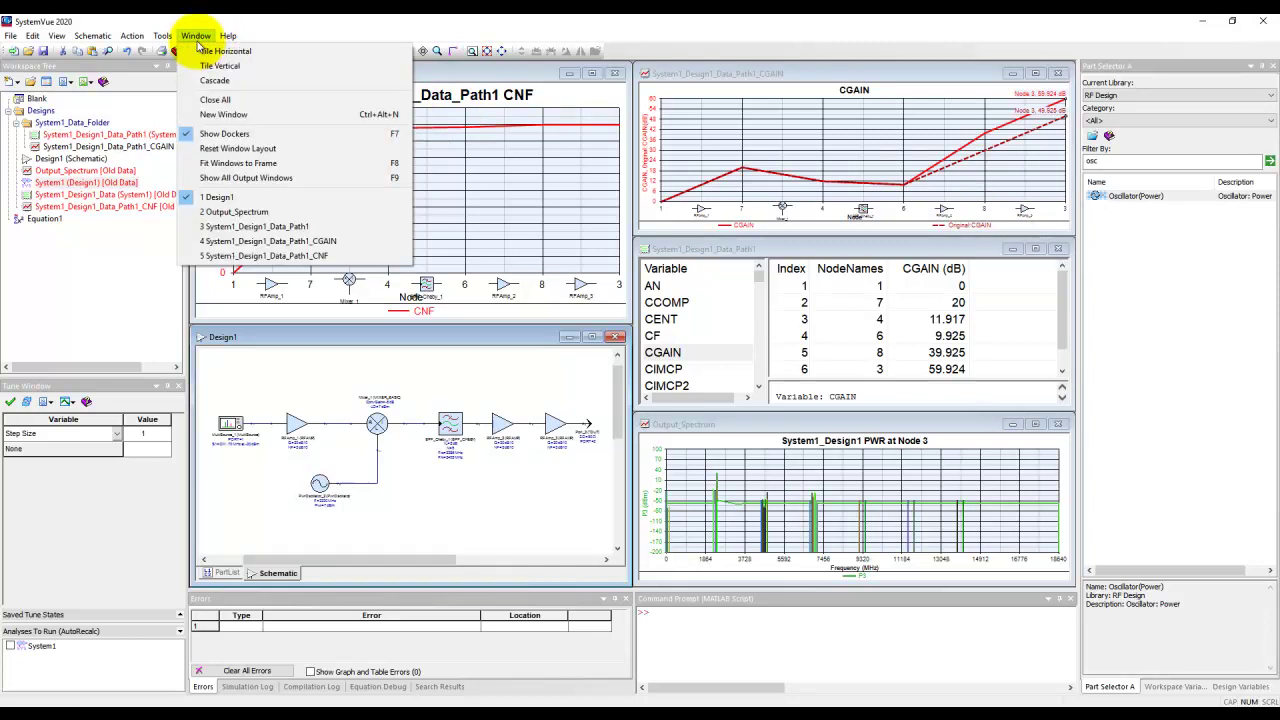
{"action": "left_click", "coordinate": [205, 99]}
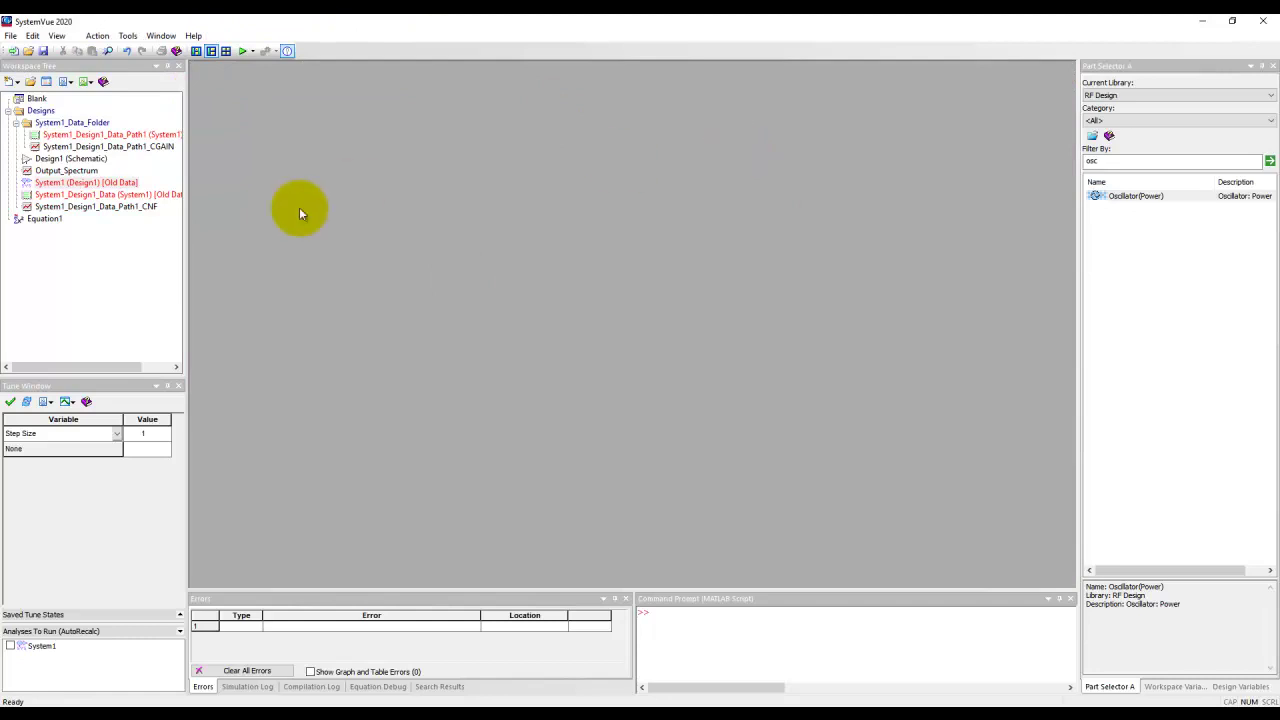
- Open Design1 maximized and nudge RFAmp_1 and MultiSource slightly right
{"action": "double_click", "coordinate": [50, 160]}
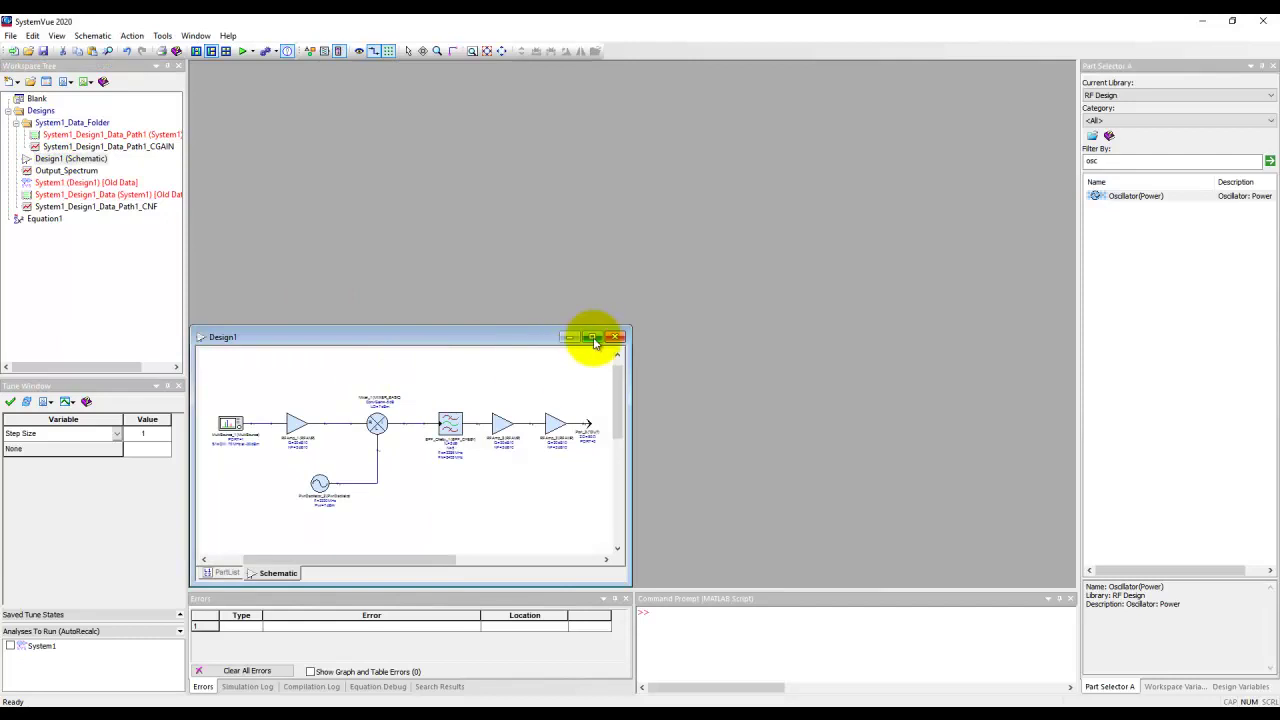
{"action": "left_click", "coordinate": [593, 338]}
{"action": "scroll", "coordinate": [789, 325], "scroll_direction": "down", "scroll_amount": 2}
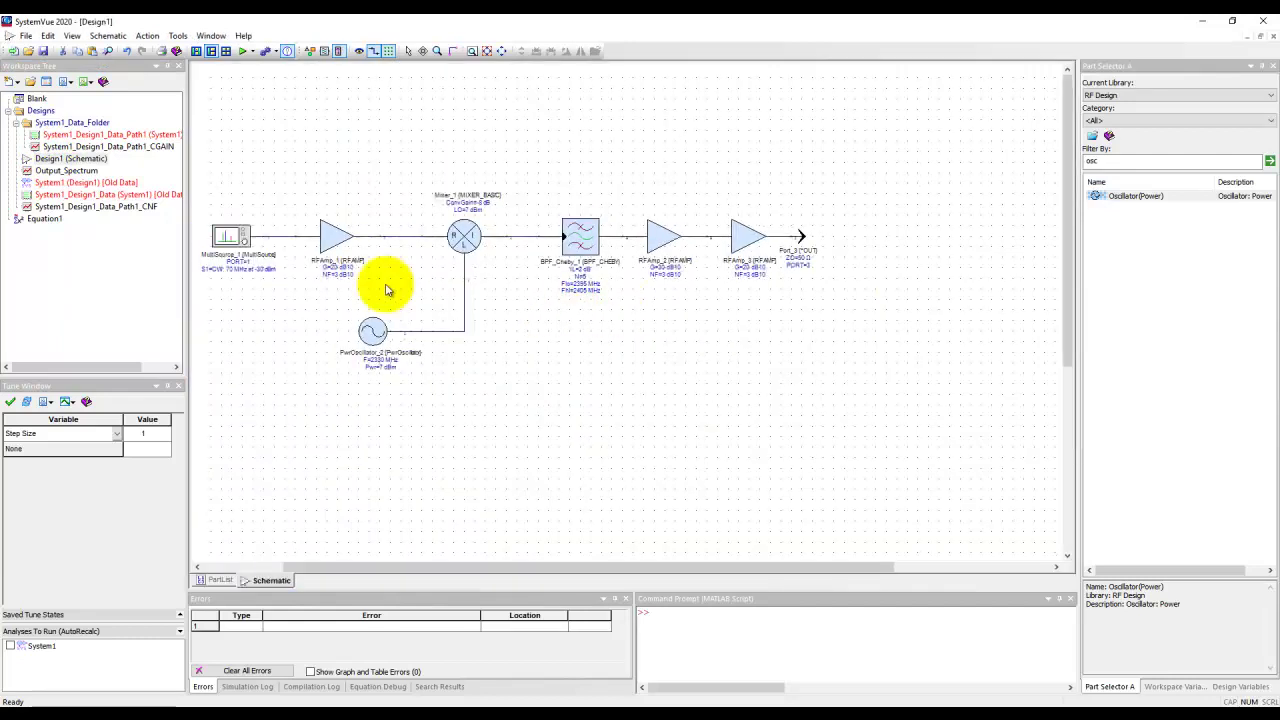
{"action": "left_click_drag", "start_coordinate": [337, 236], "coordinate": [357, 241]}
{"action": "left_click_drag", "start_coordinate": [230, 238], "coordinate": [263, 236]}
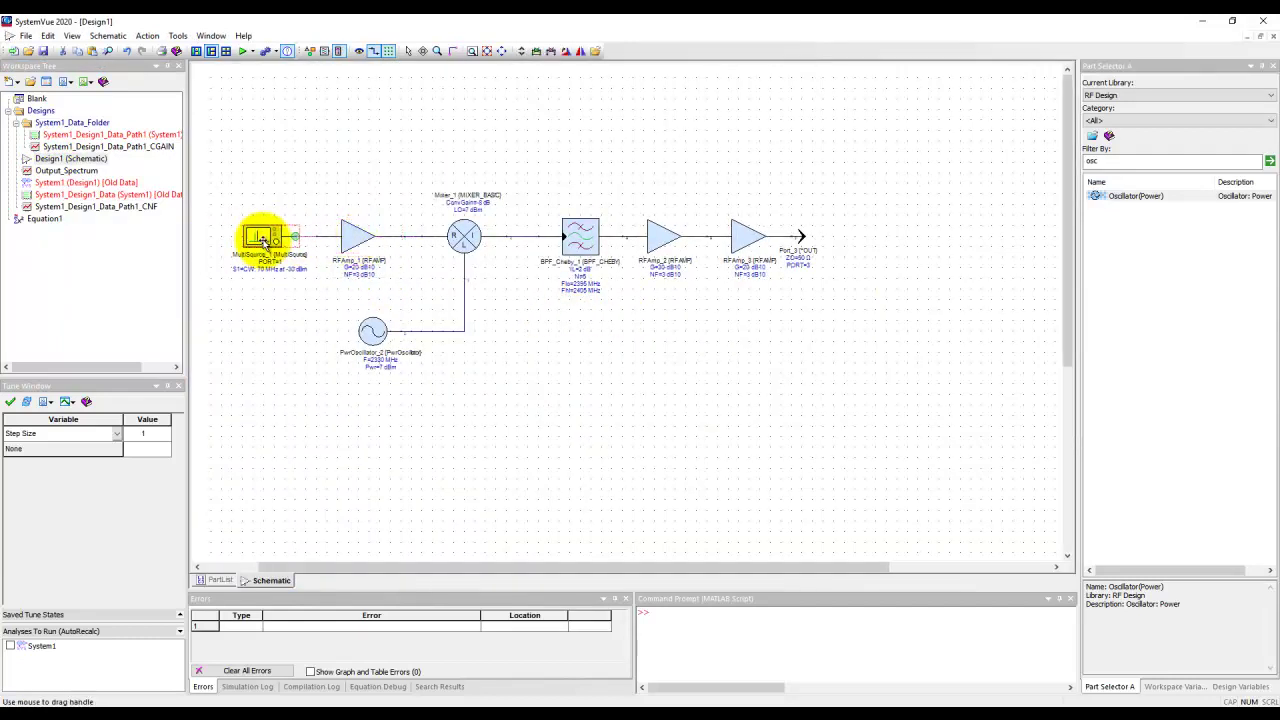
{"action": "left_click", "coordinate": [476, 184]}
{"action": "left_click", "coordinate": [487, 160]}
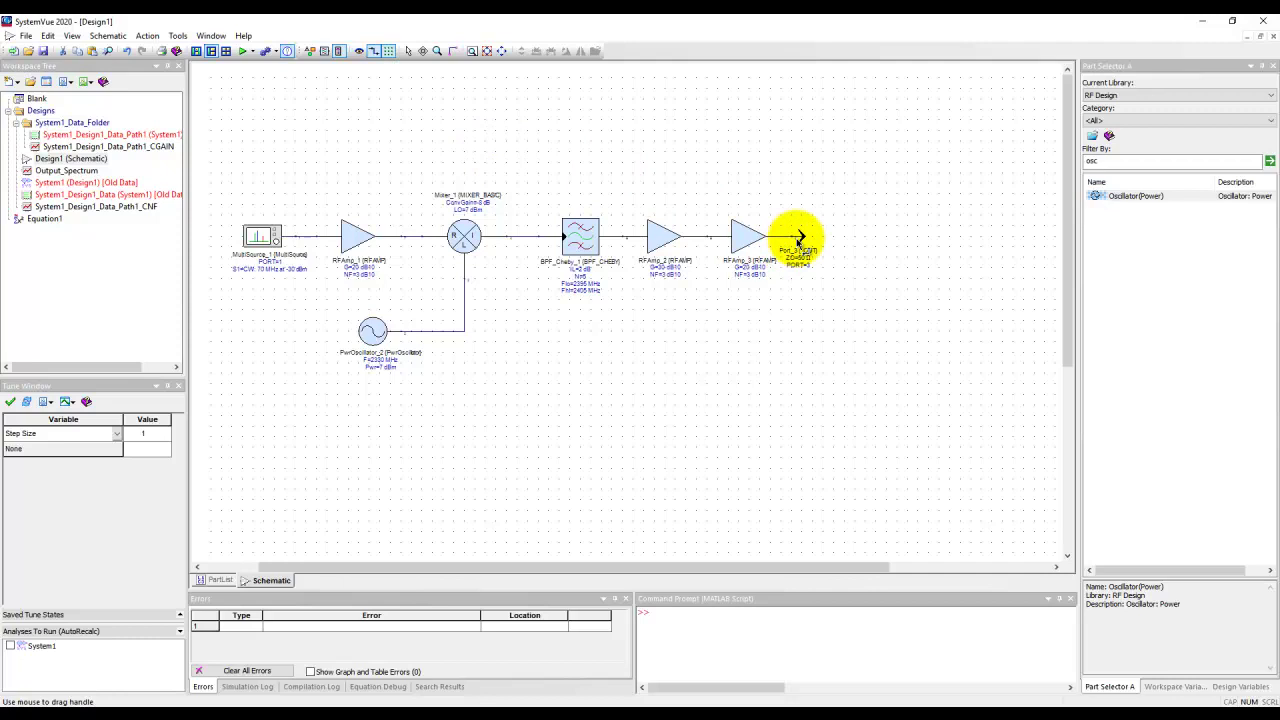
- Check the output port's graph options and the BPF_Cheby filter without changing anything
{"action": "right_click", "coordinate": [803, 237]}
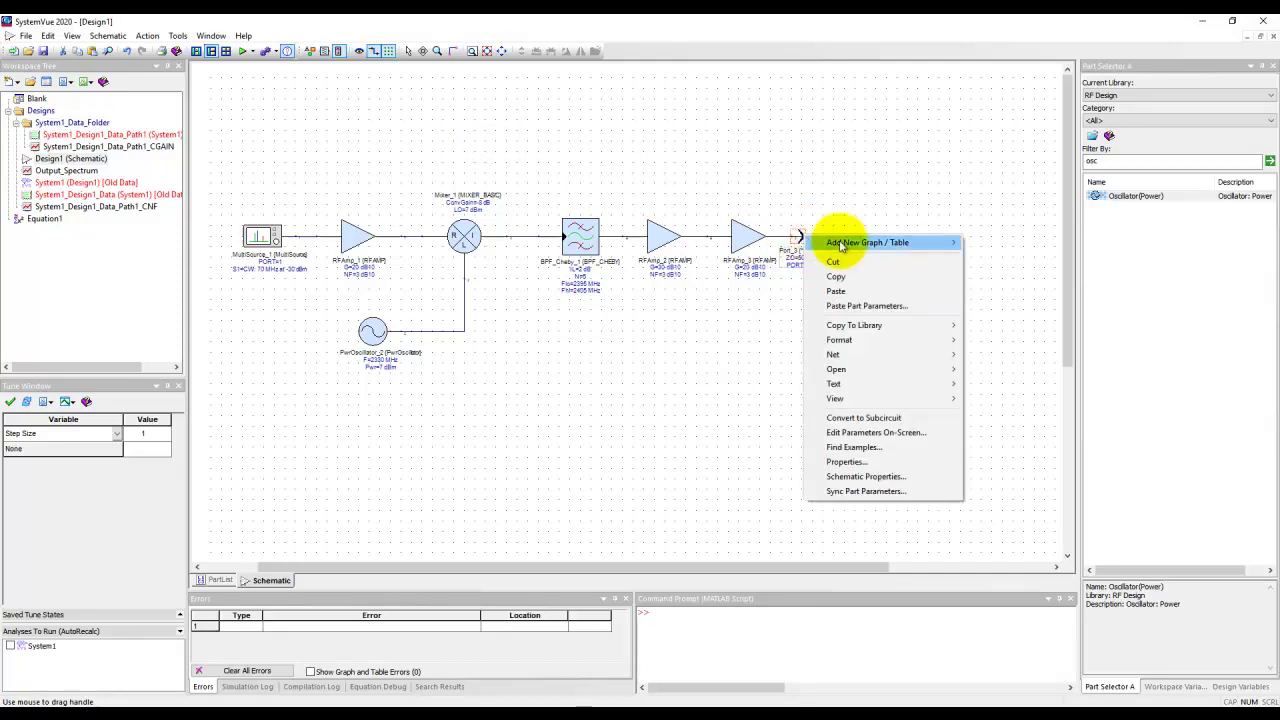
{"action": "mouse_move", "coordinate": [846, 247]}
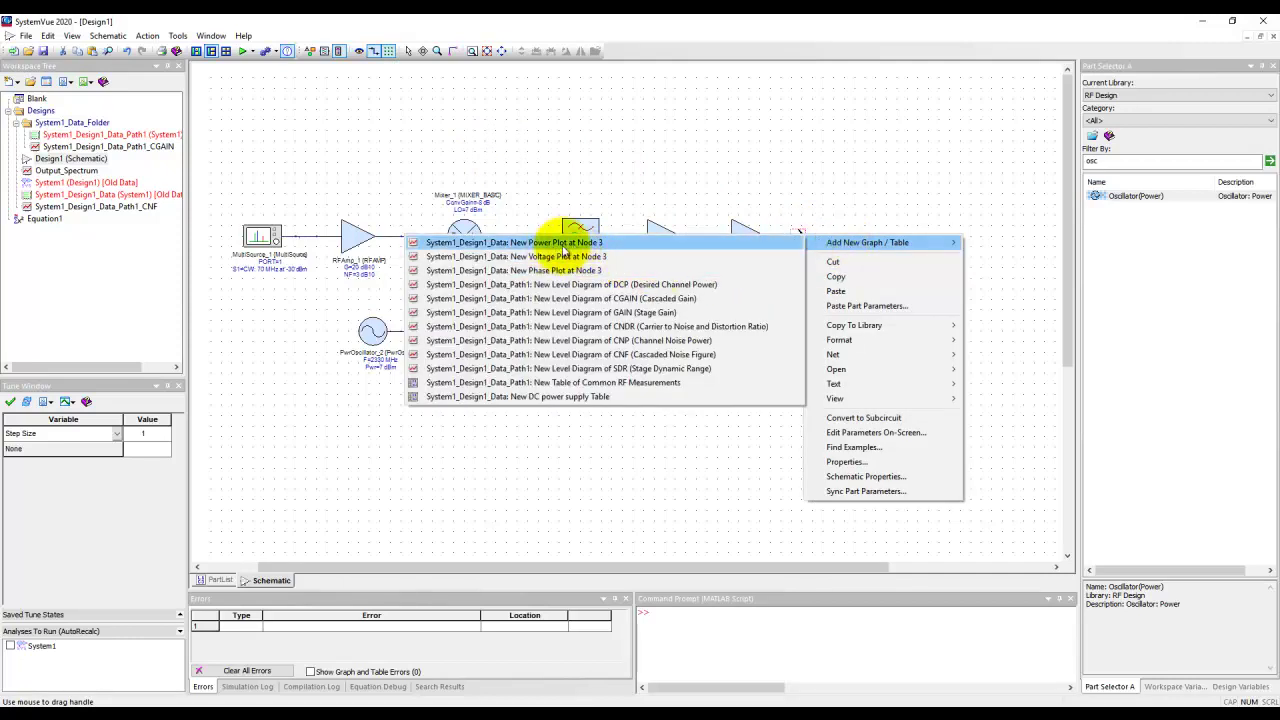
{"action": "left_click", "coordinate": [565, 171]}
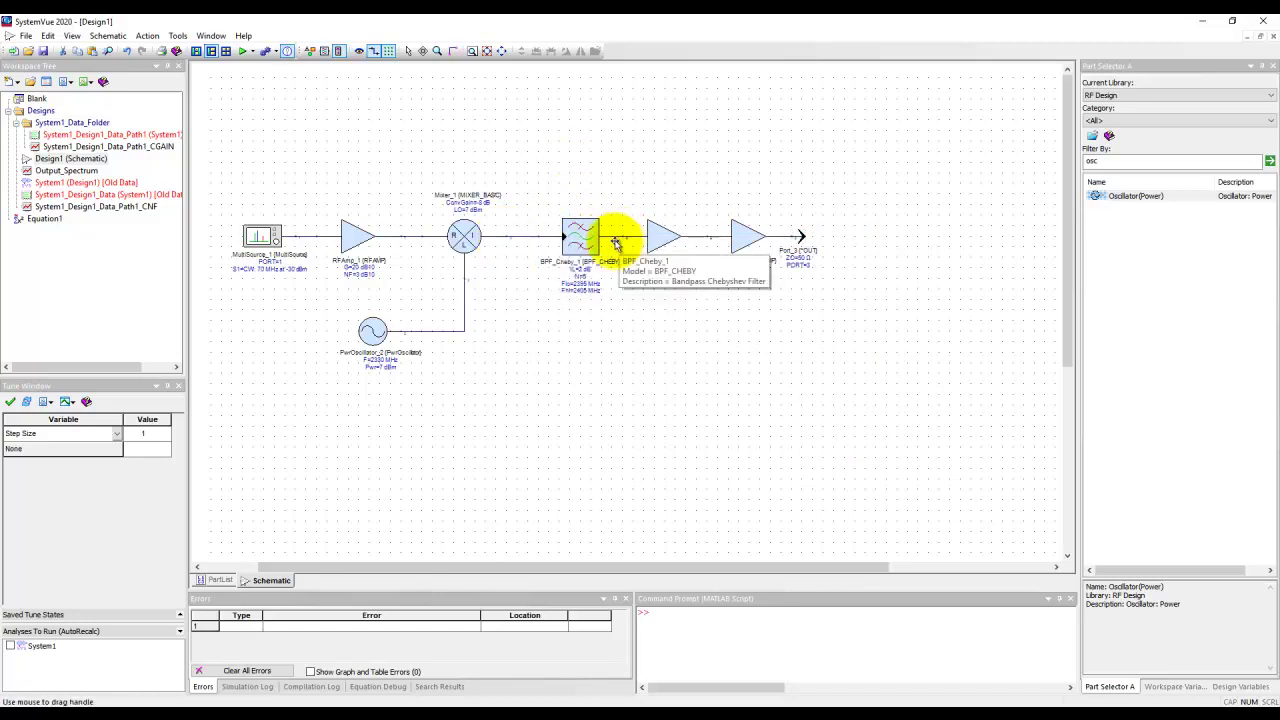
{"action": "left_click", "coordinate": [578, 243]}
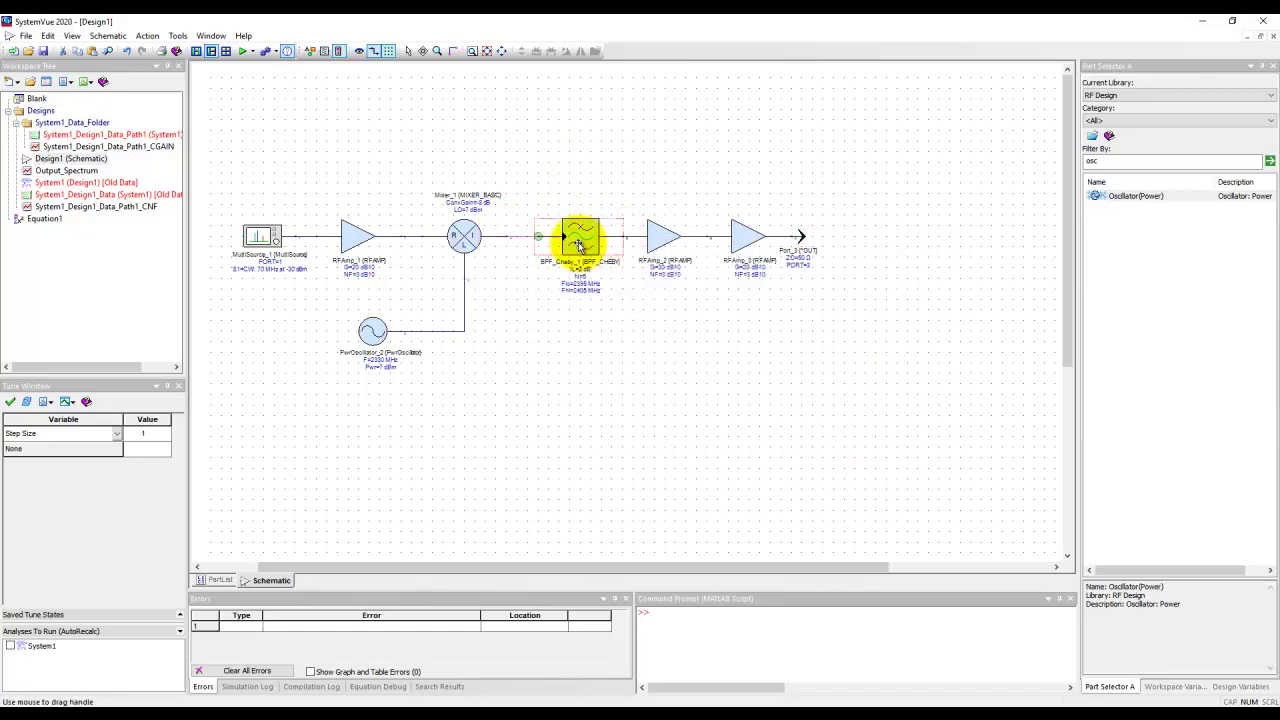
{"action": "left_click", "coordinate": [580, 323]}
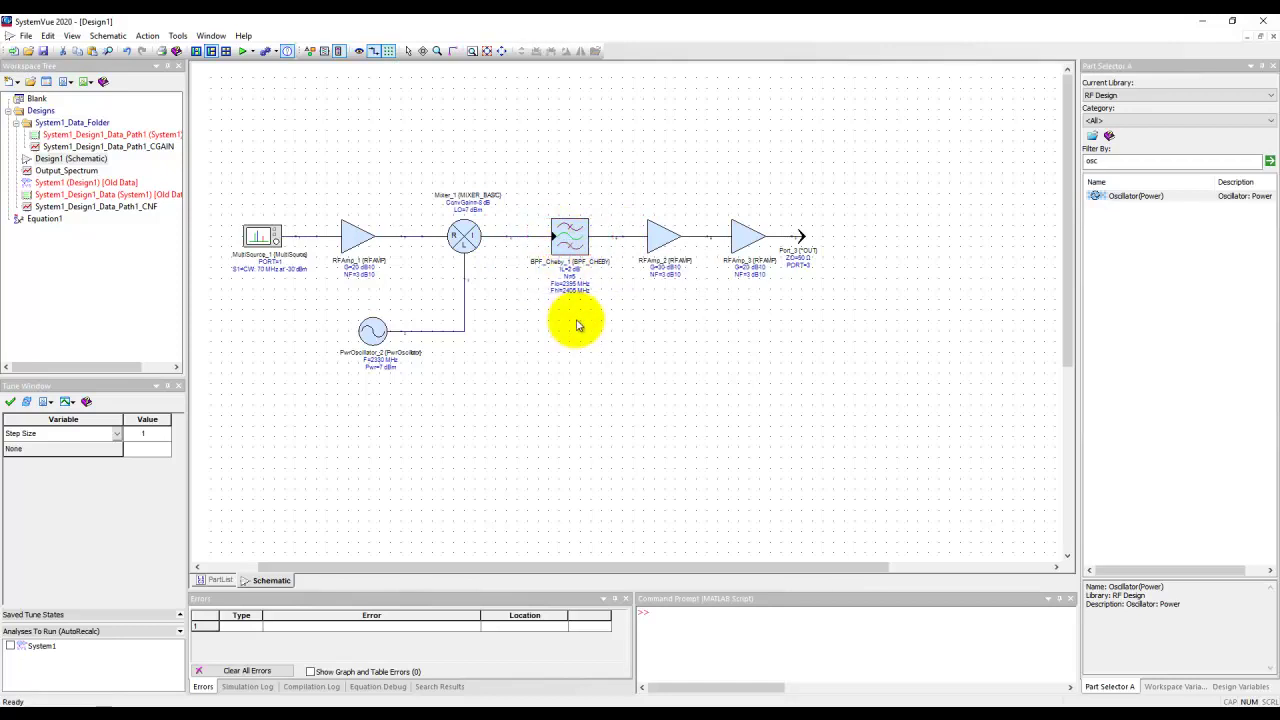
{"action": "double_click", "coordinate": [78, 186]}
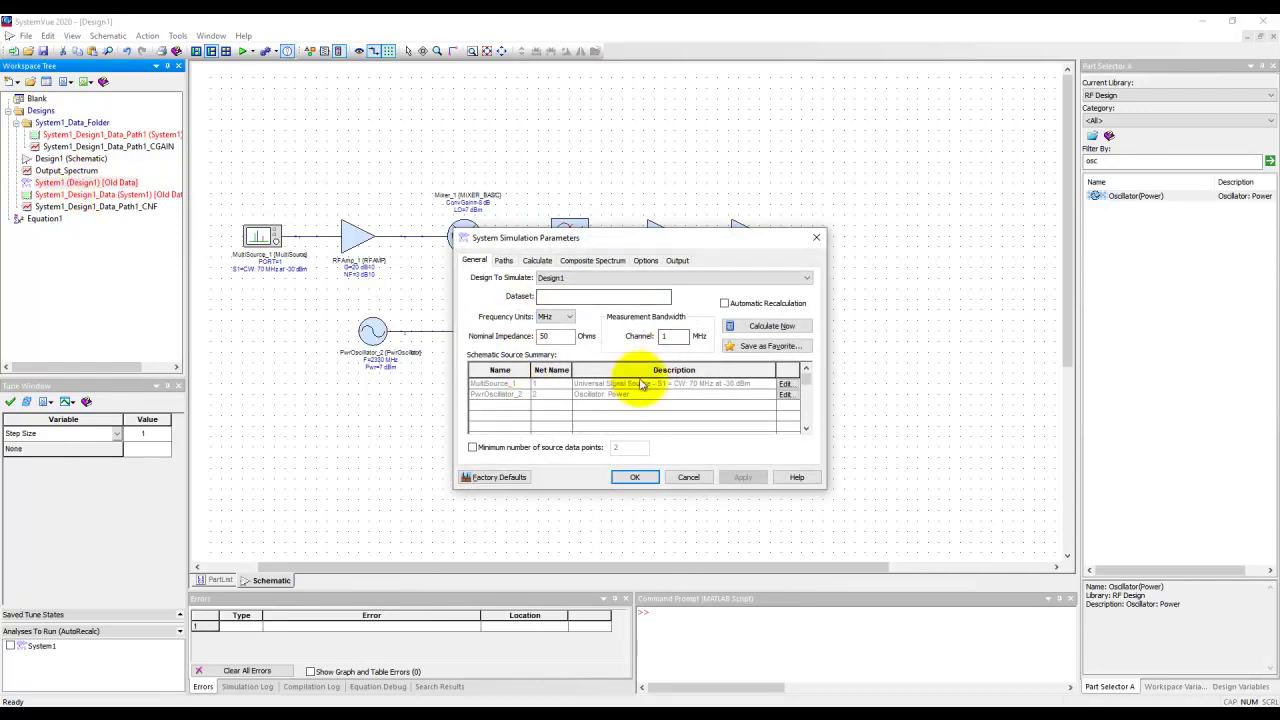
{"action": "left_click", "coordinate": [677, 261]}
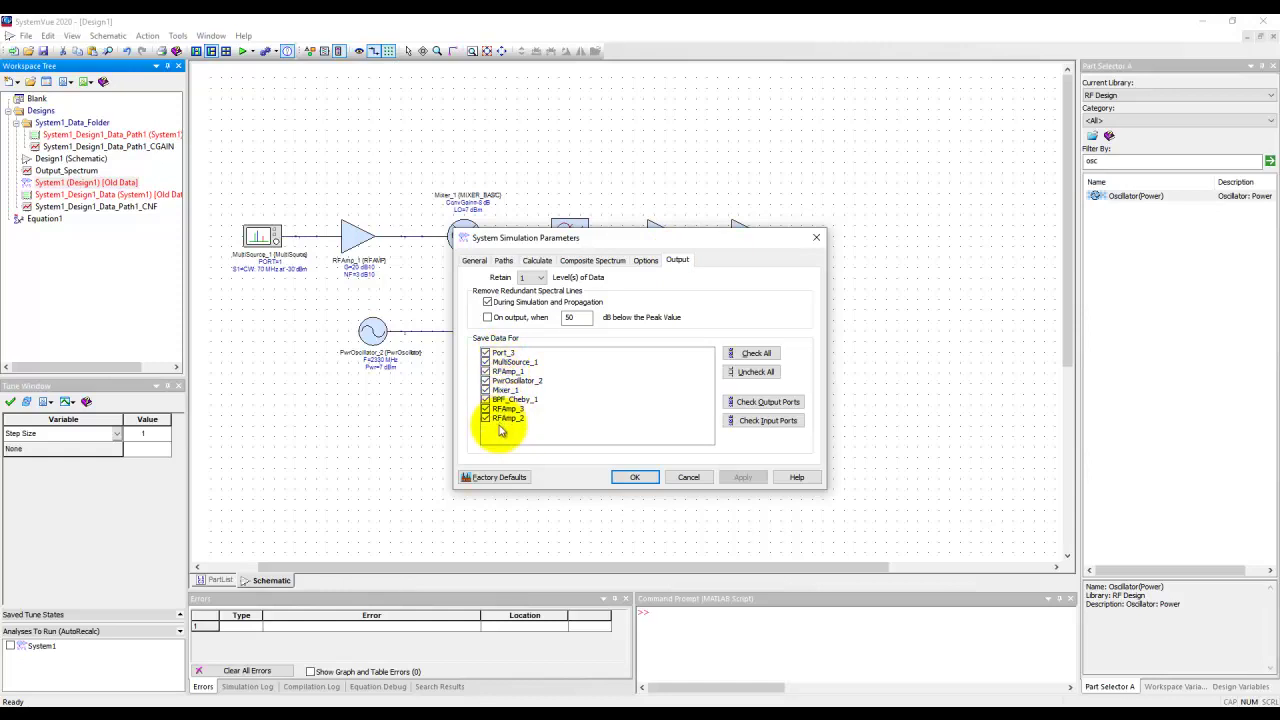
{"action": "left_click", "coordinate": [636, 478]}
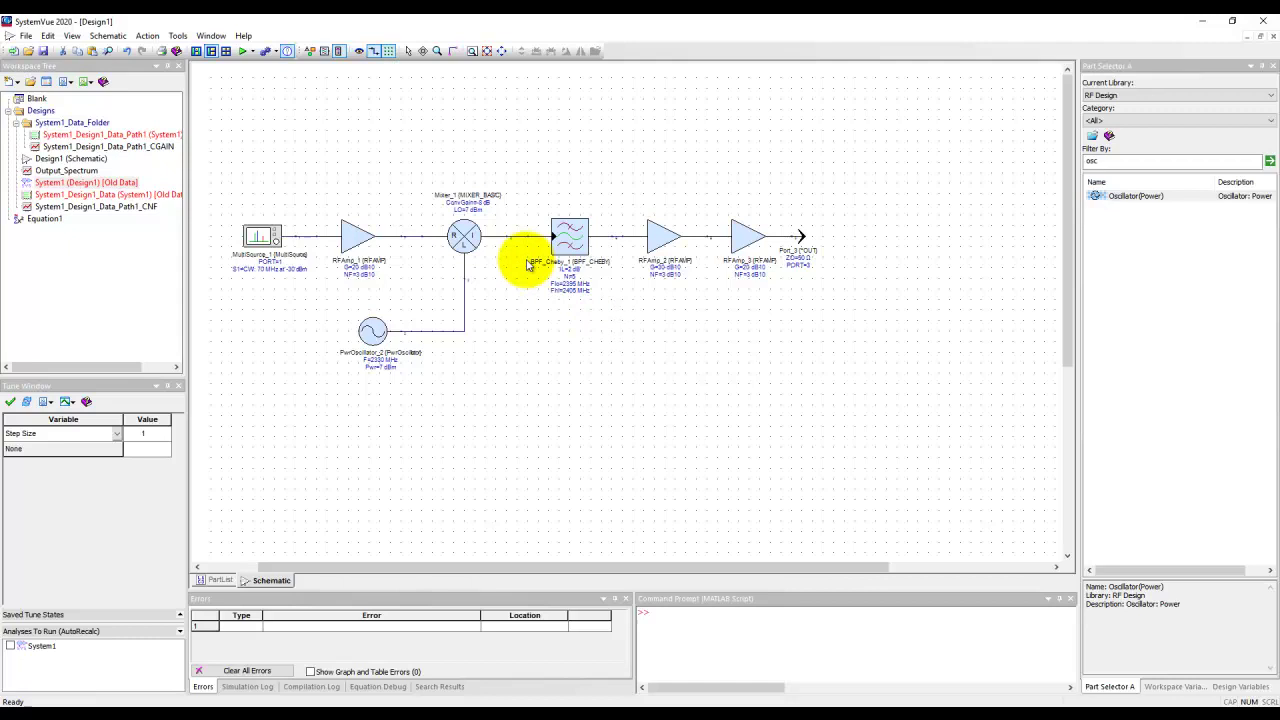
- Add a New Power Plot at Node 4 on the wire after Mixer_1
{"action": "scroll", "coordinate": [500, 257], "scroll_direction": "up", "scroll_amount": 2}
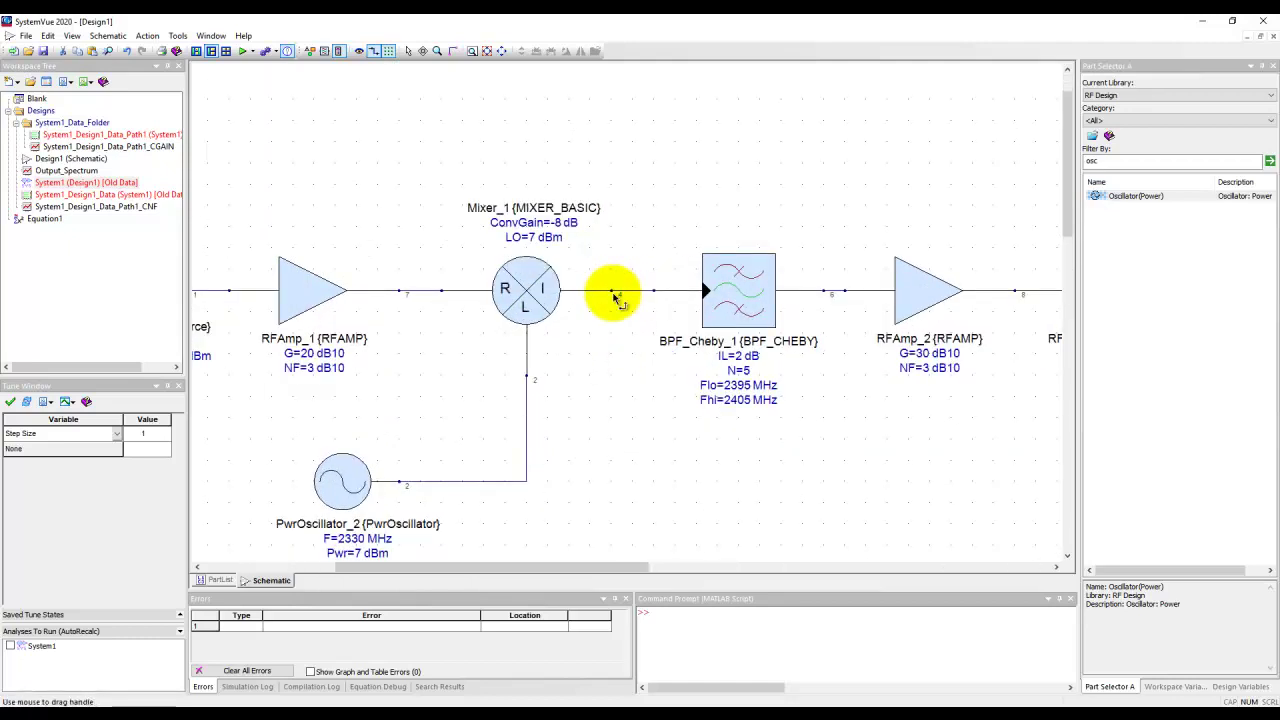
{"action": "right_click", "coordinate": [608, 292]}
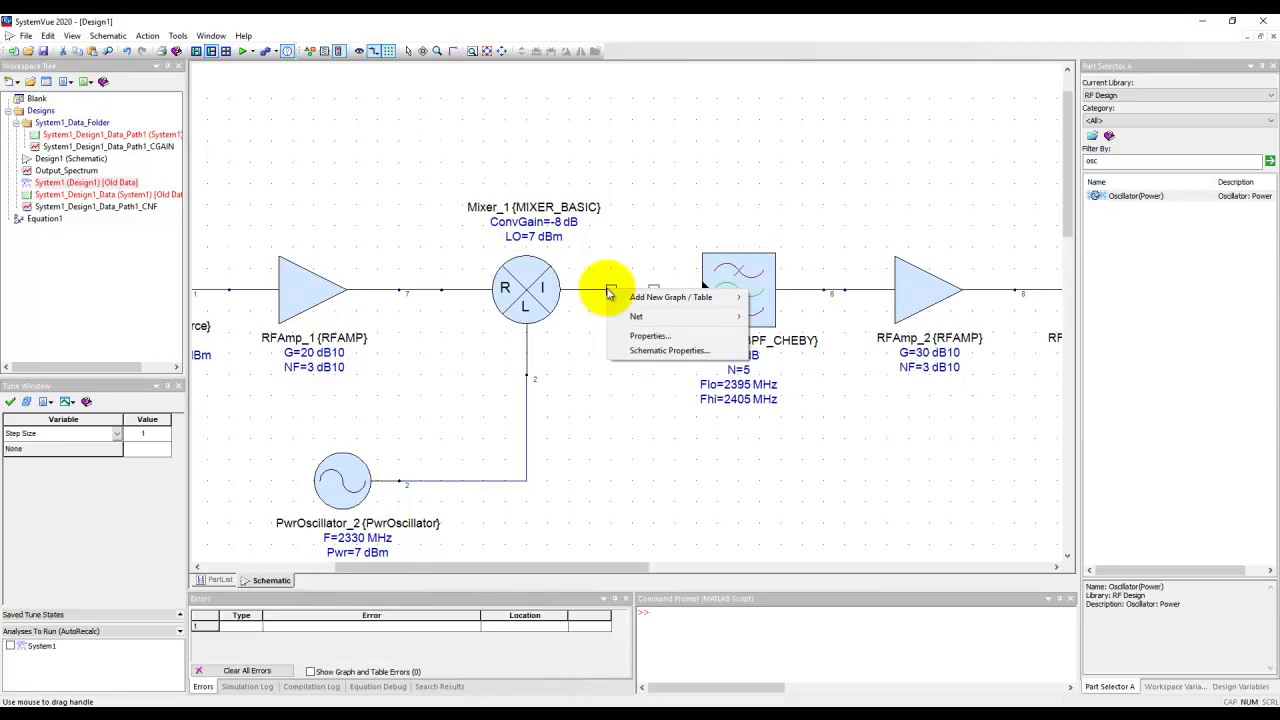
{"action": "left_click", "coordinate": [576, 330]}
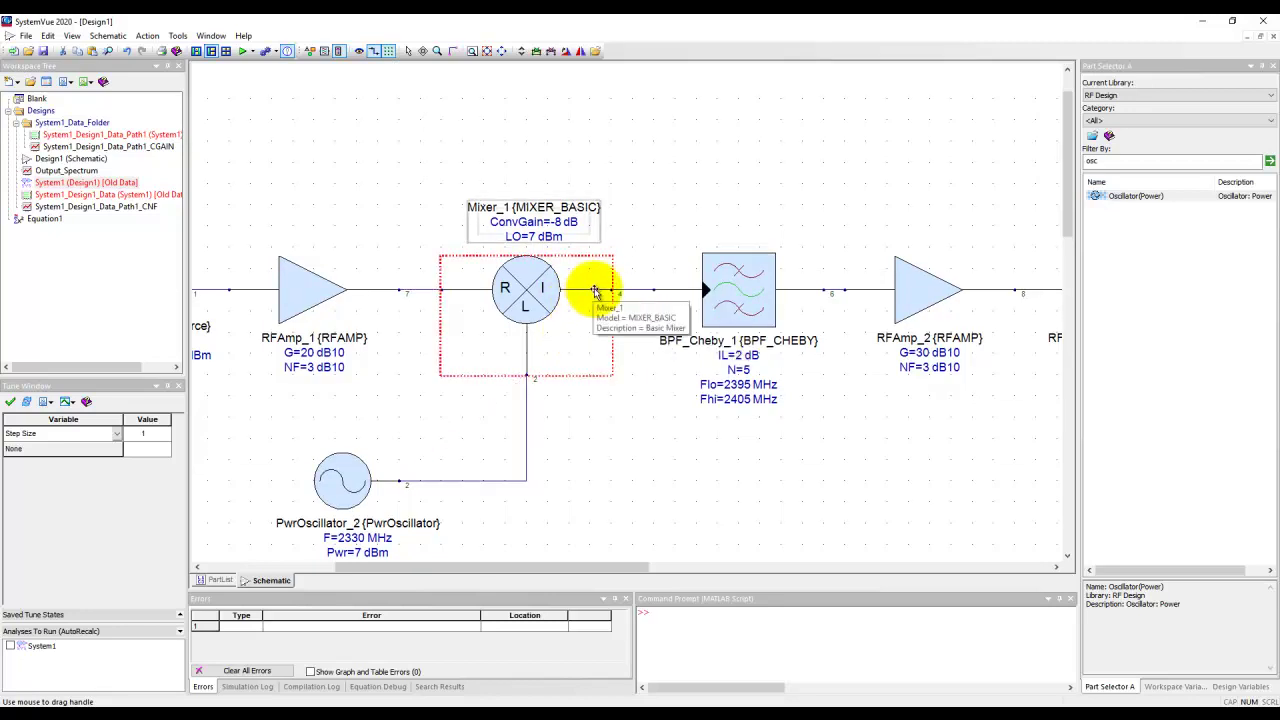
{"action": "right_click", "coordinate": [598, 292]}
{"action": "key", "text": "Escape"}
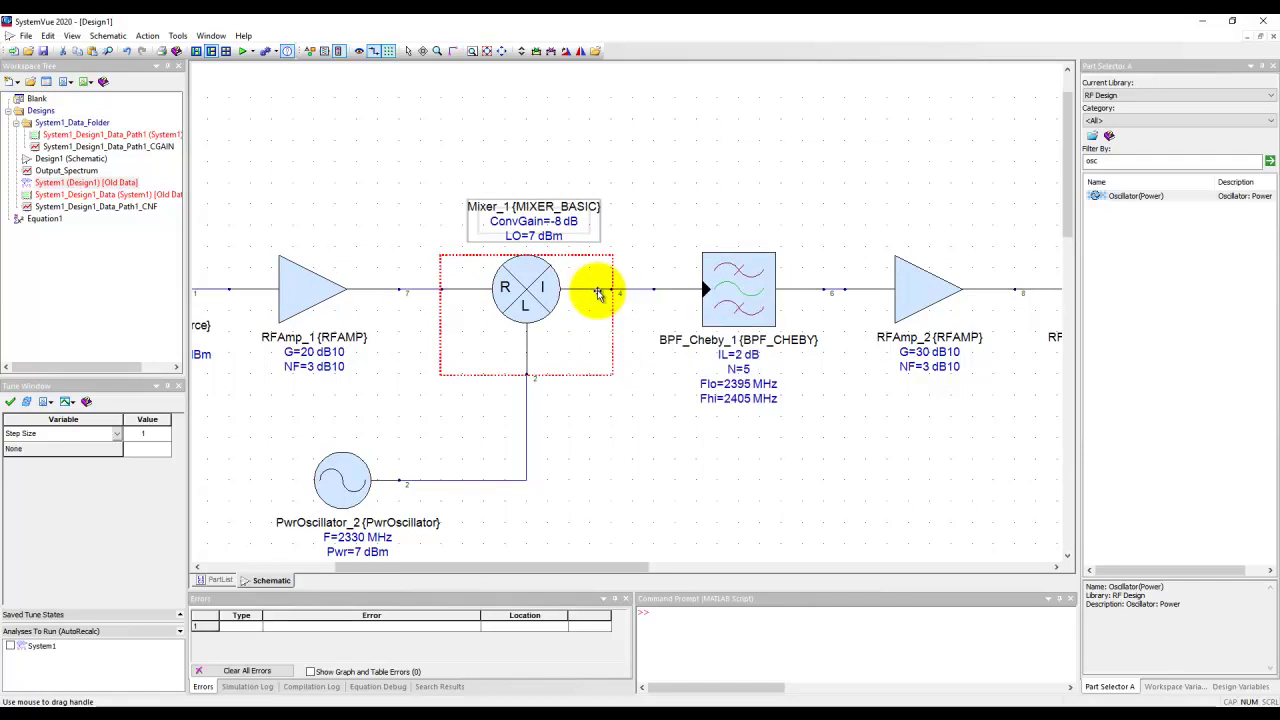
{"action": "right_click", "coordinate": [607, 293]}
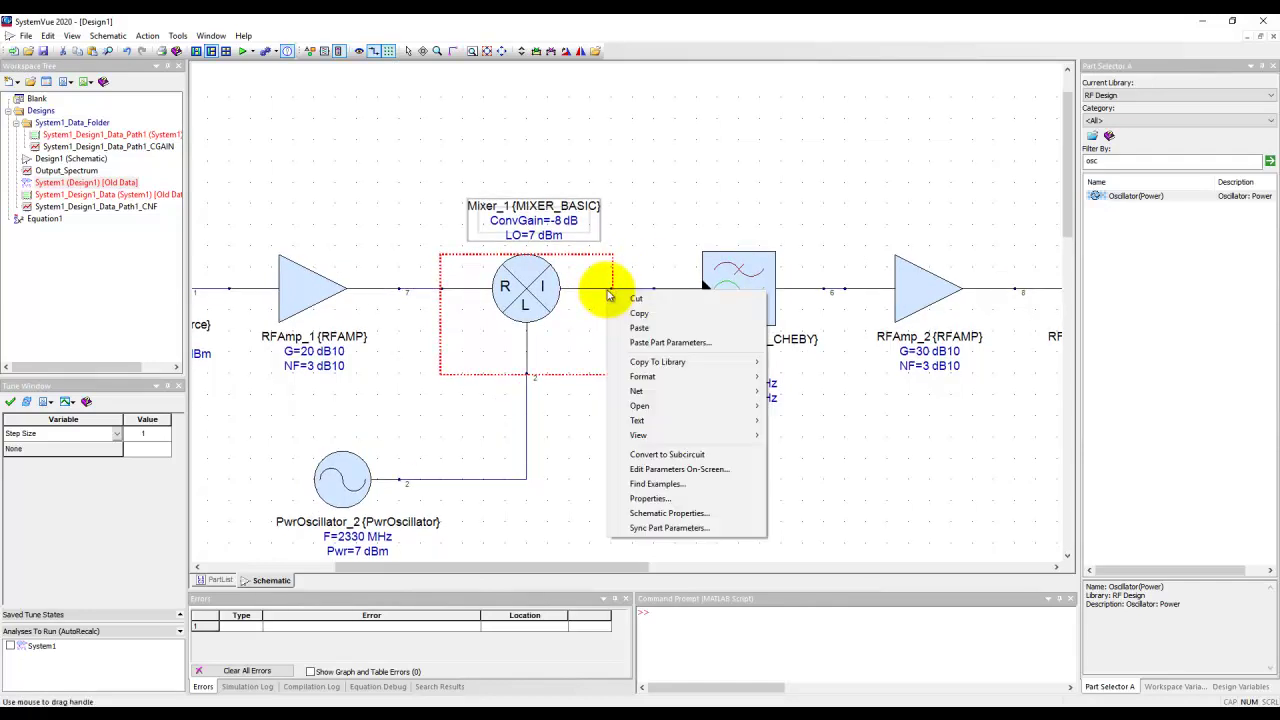
{"action": "left_click", "coordinate": [654, 263]}
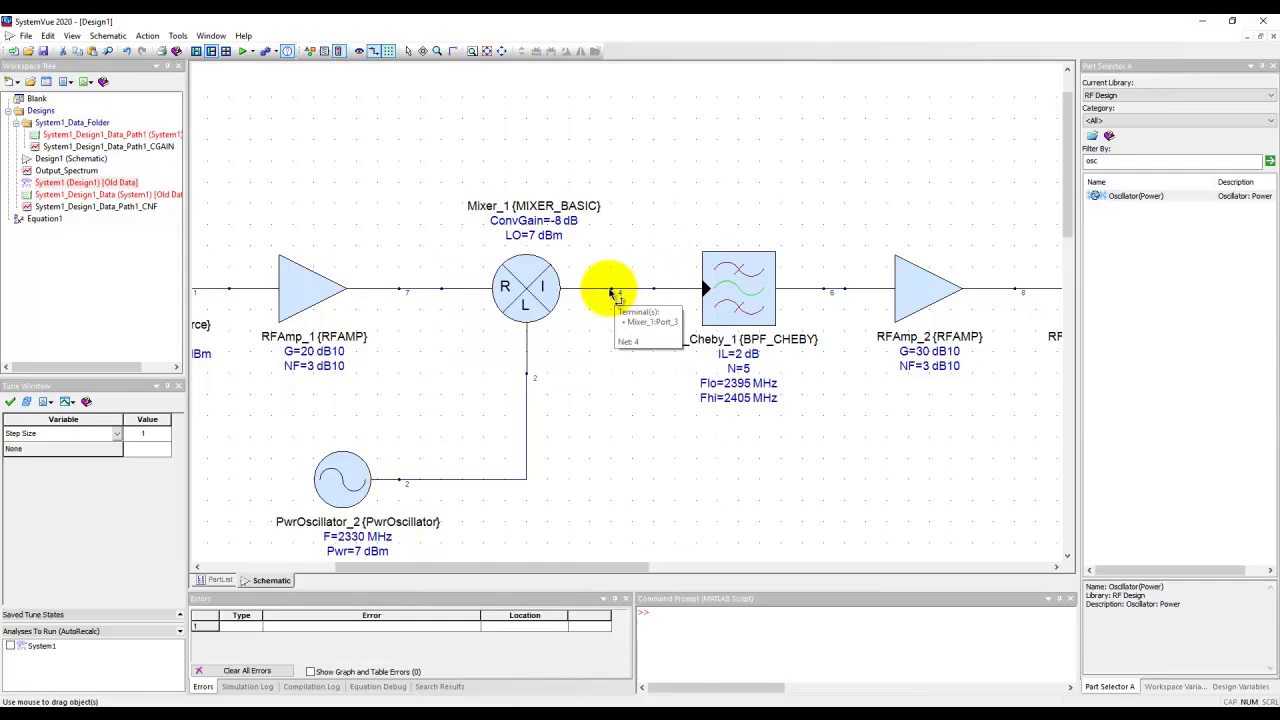
{"action": "right_click", "coordinate": [609, 289]}
{"action": "mouse_move", "coordinate": [648, 298]}
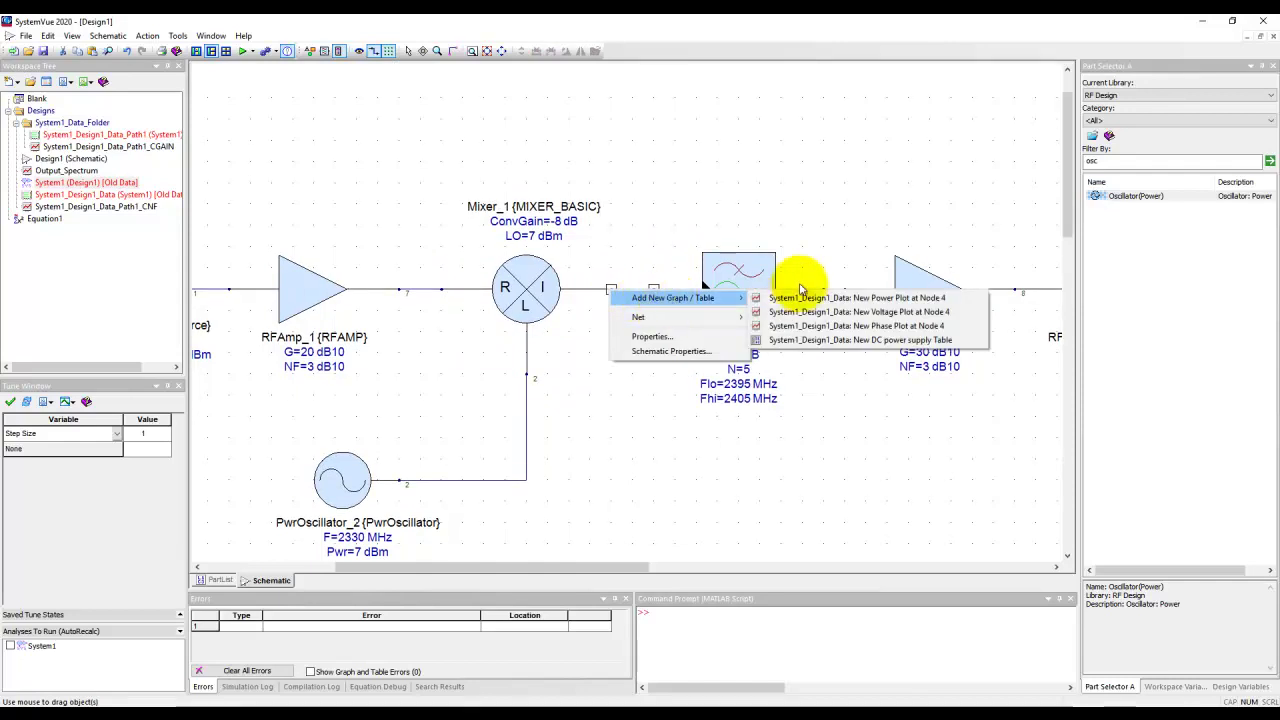
{"action": "left_click", "coordinate": [824, 300]}
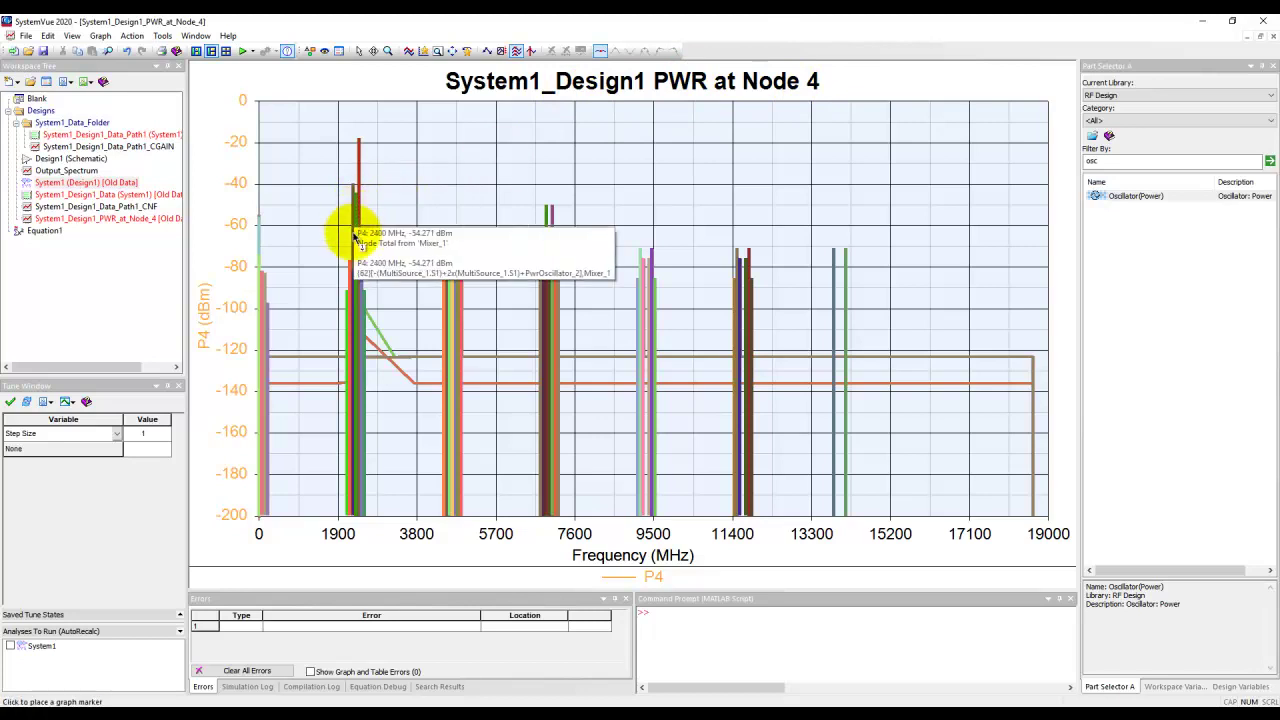
- Restore the maximized PWR at Node 4 graph to a floating window
{"action": "scroll", "coordinate": [390, 240], "scroll_direction": "up", "scroll_amount": 1}
{"action": "scroll", "coordinate": [440, 248], "scroll_direction": "up", "scroll_amount": 1}
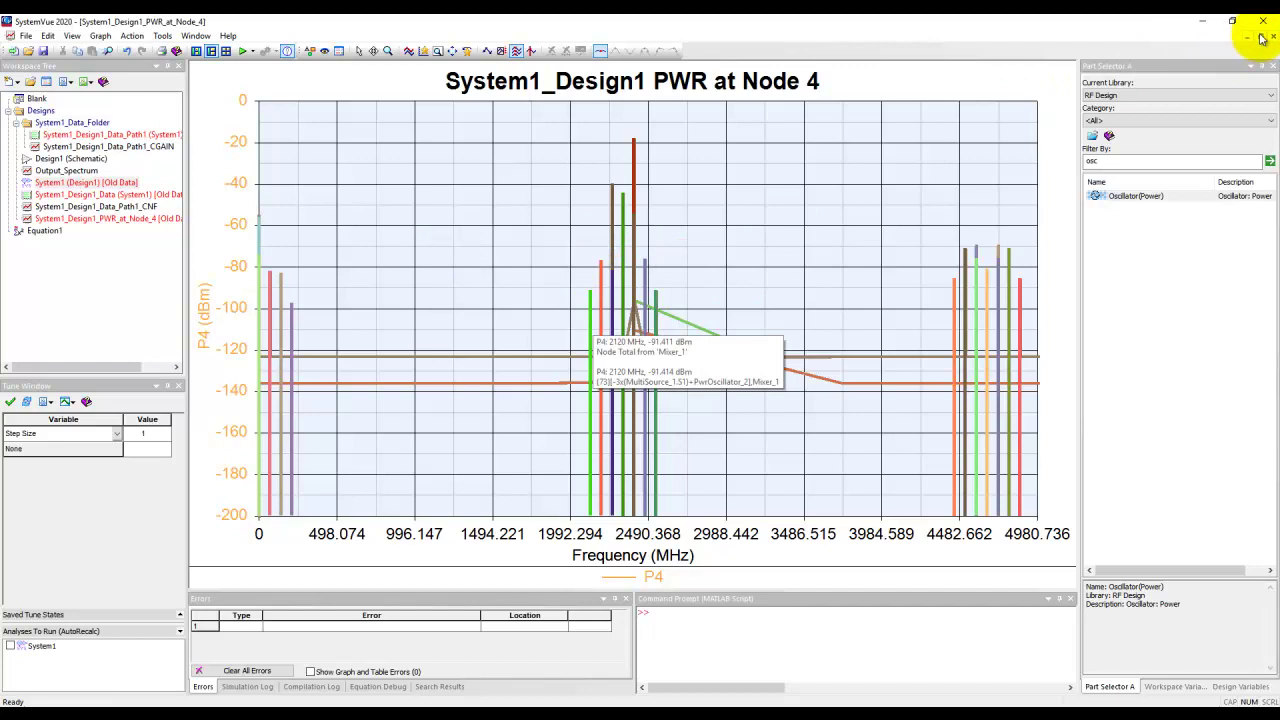
{"action": "left_click", "coordinate": [1261, 36]}
- Add a New Power Plot at Node 6 after BPF_Cheby_1 and move it down-right
{"action": "left_click", "coordinate": [429, 514]}
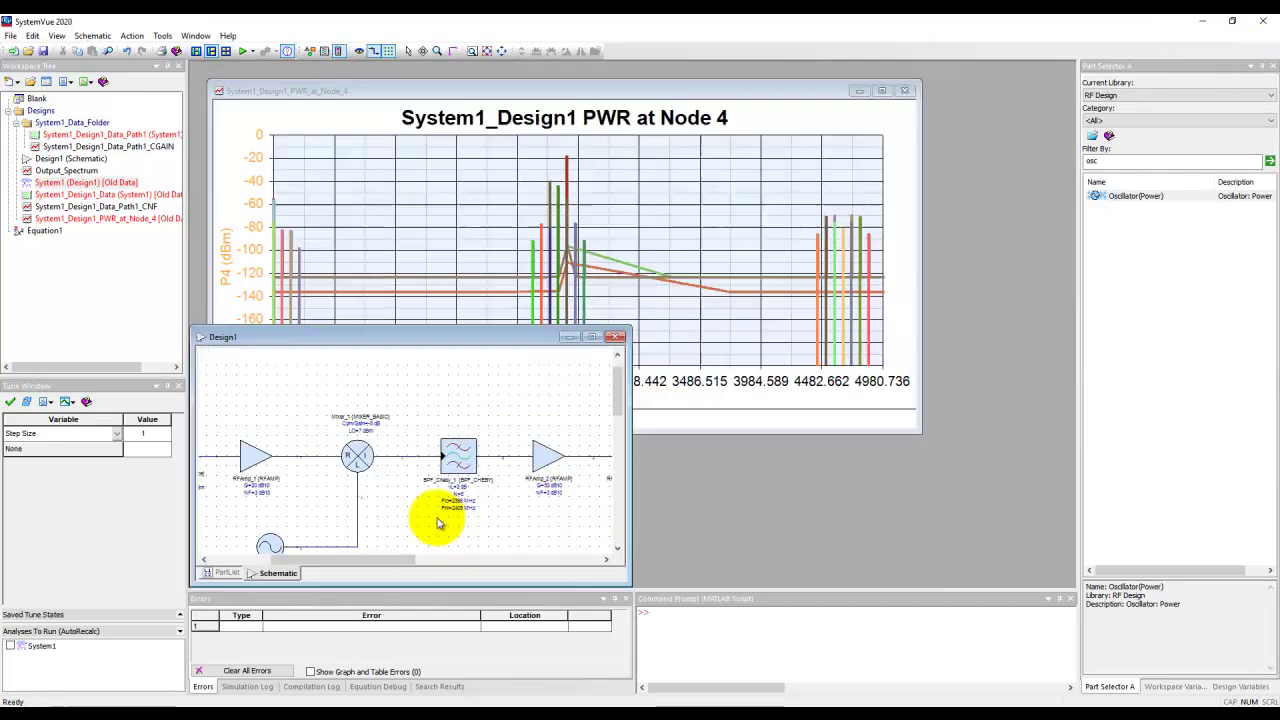
{"action": "scroll", "coordinate": [405, 457], "scroll_direction": "up", "scroll_amount": 1}
{"action": "scroll", "coordinate": [405, 457], "scroll_direction": "up", "scroll_amount": 3}
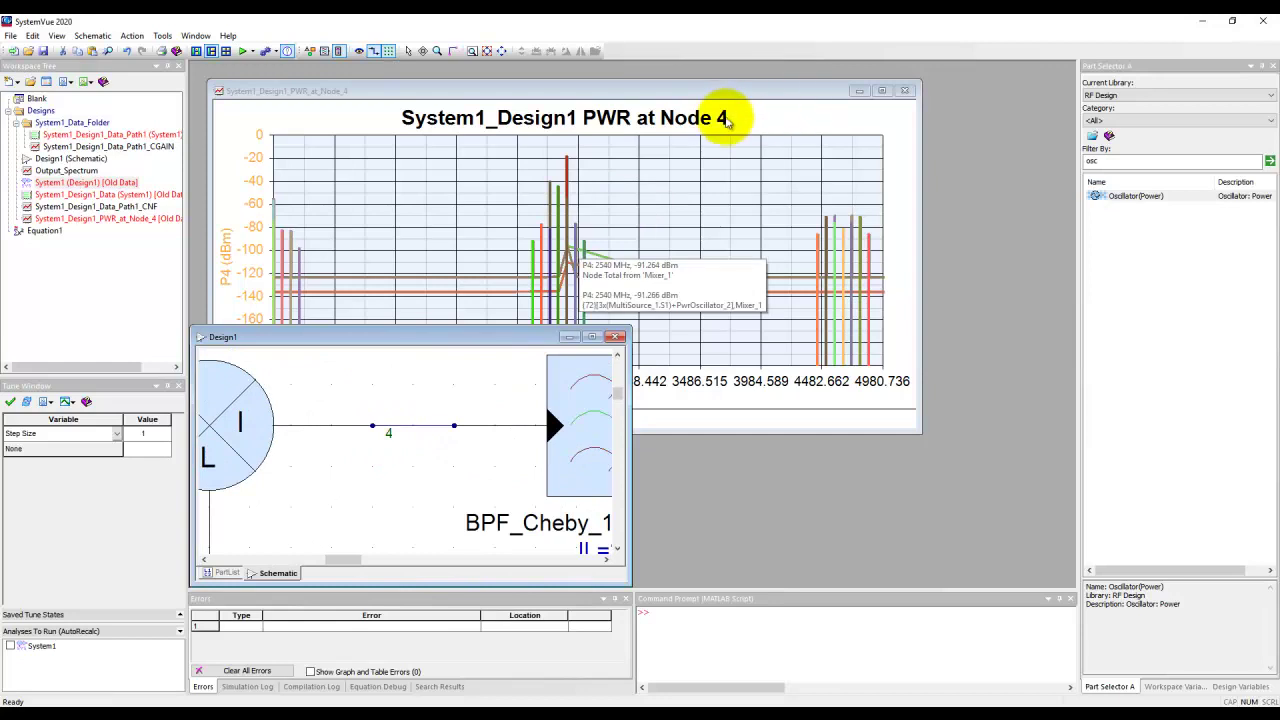
{"action": "scroll", "coordinate": [514, 403], "scroll_direction": "down", "scroll_amount": 3}
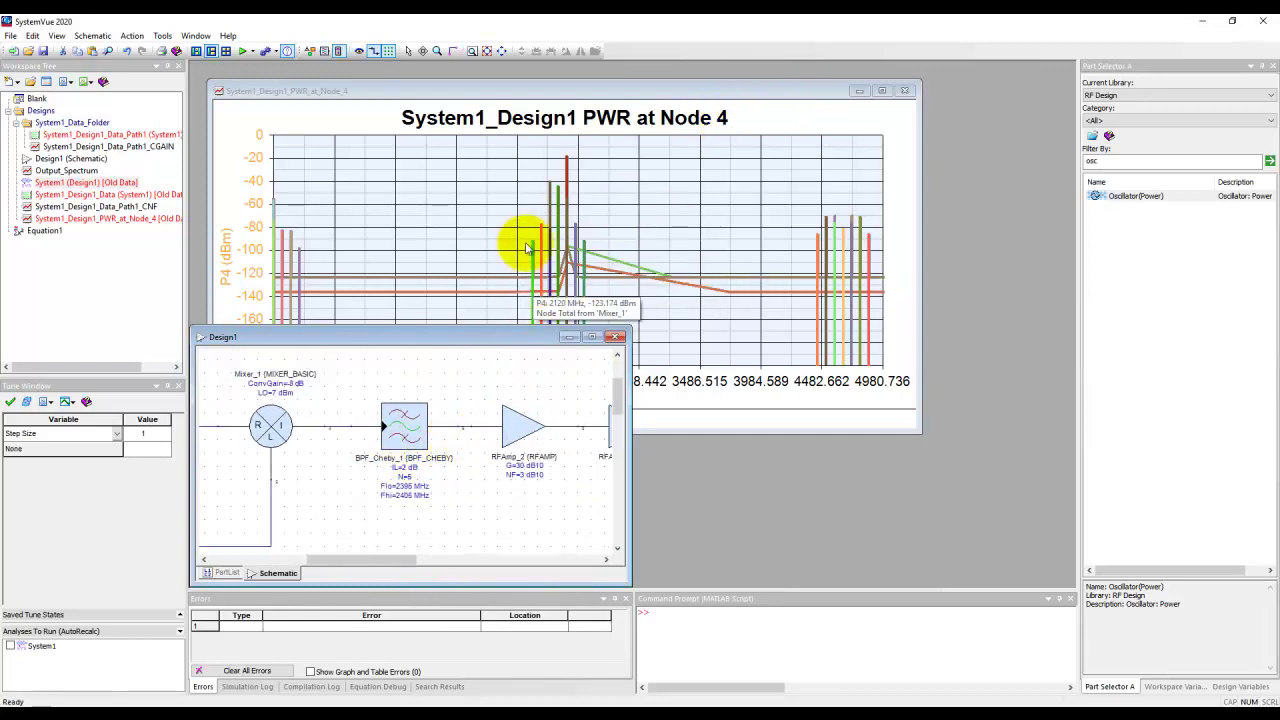
{"action": "right_click", "coordinate": [466, 428]}
{"action": "mouse_move", "coordinate": [488, 434]}
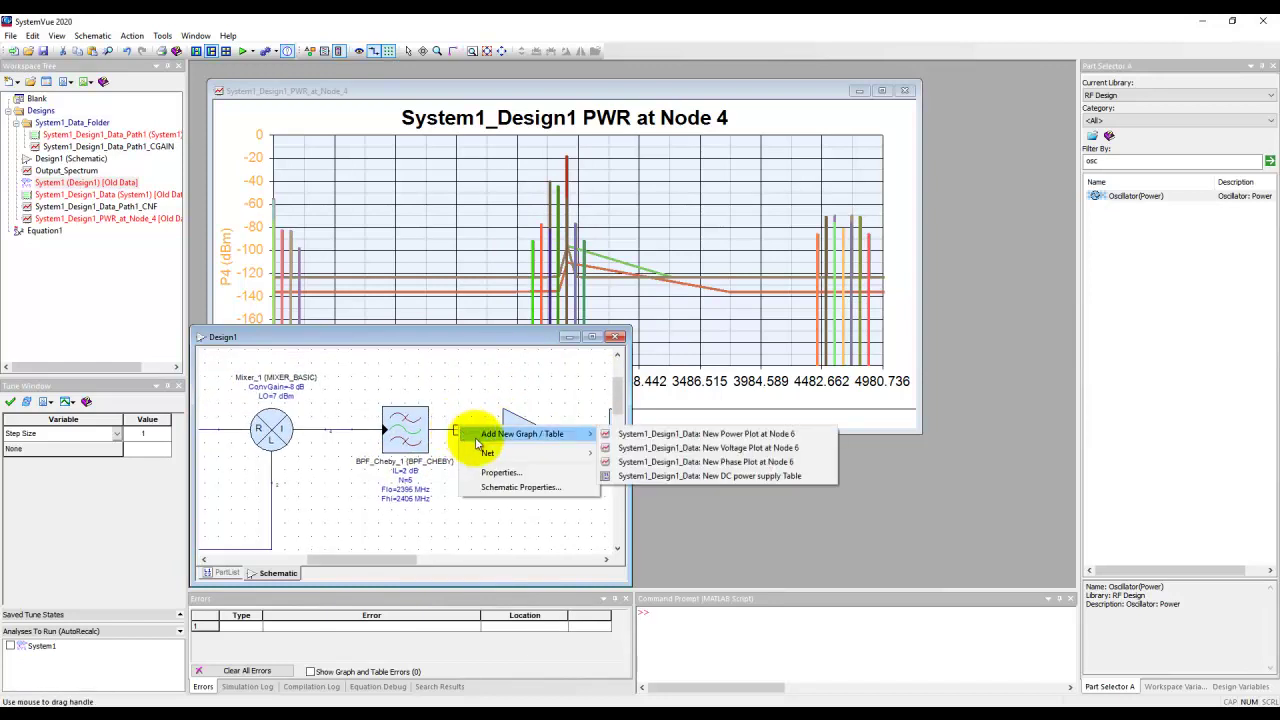
{"action": "left_click", "coordinate": [612, 434]}
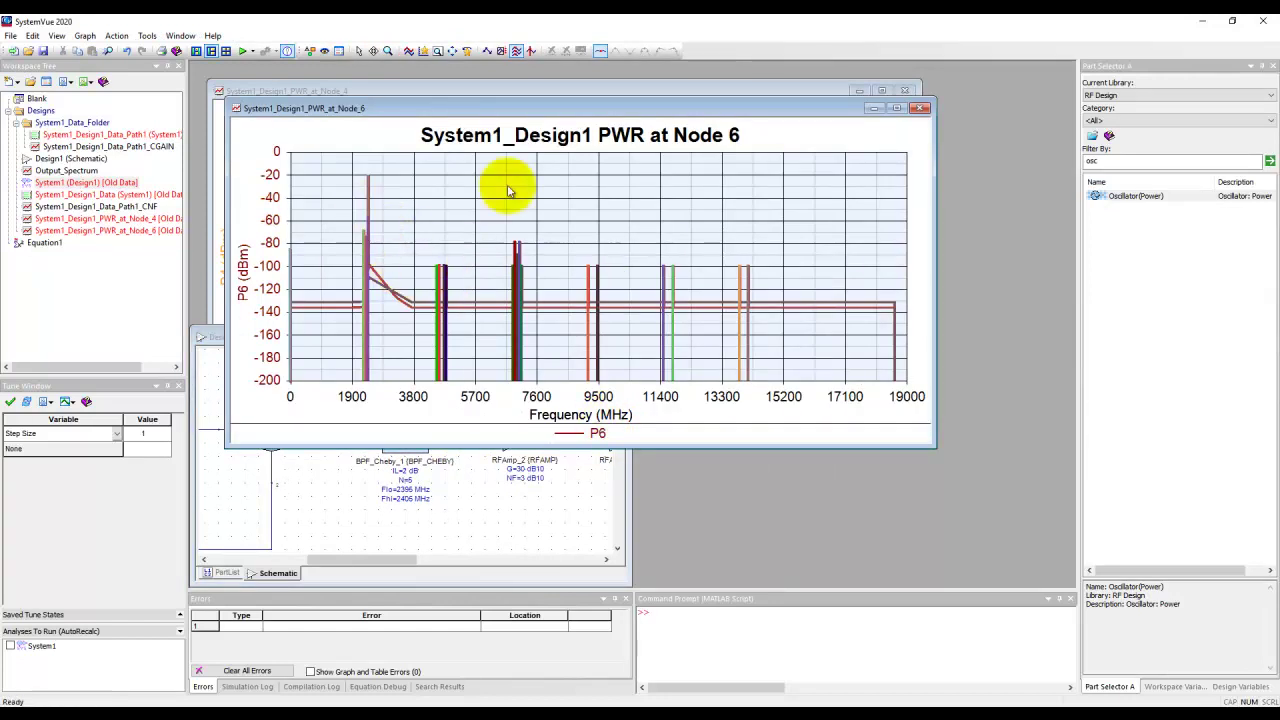
{"action": "left_click_drag", "start_coordinate": [525, 110], "coordinate": [644, 199]}
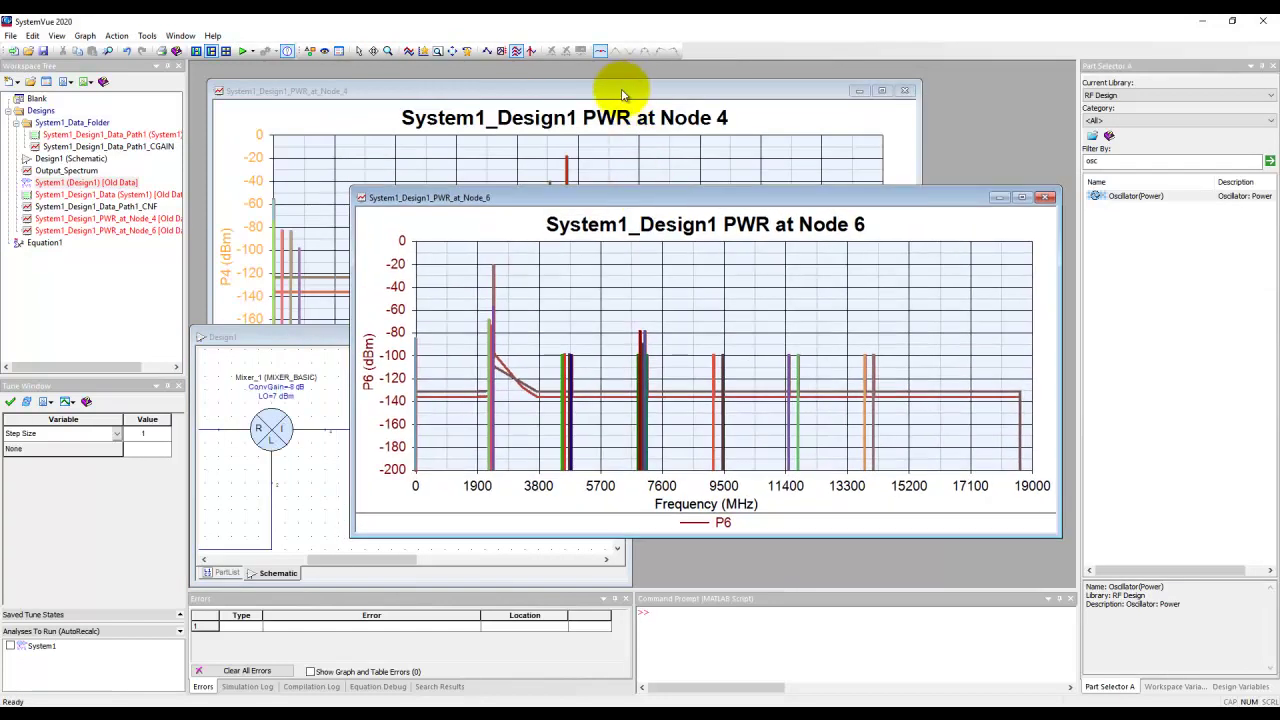
- Close the Design1 schematic and tile the Node 4 and Node 6 plots vertically
{"action": "left_click", "coordinate": [323, 335]}
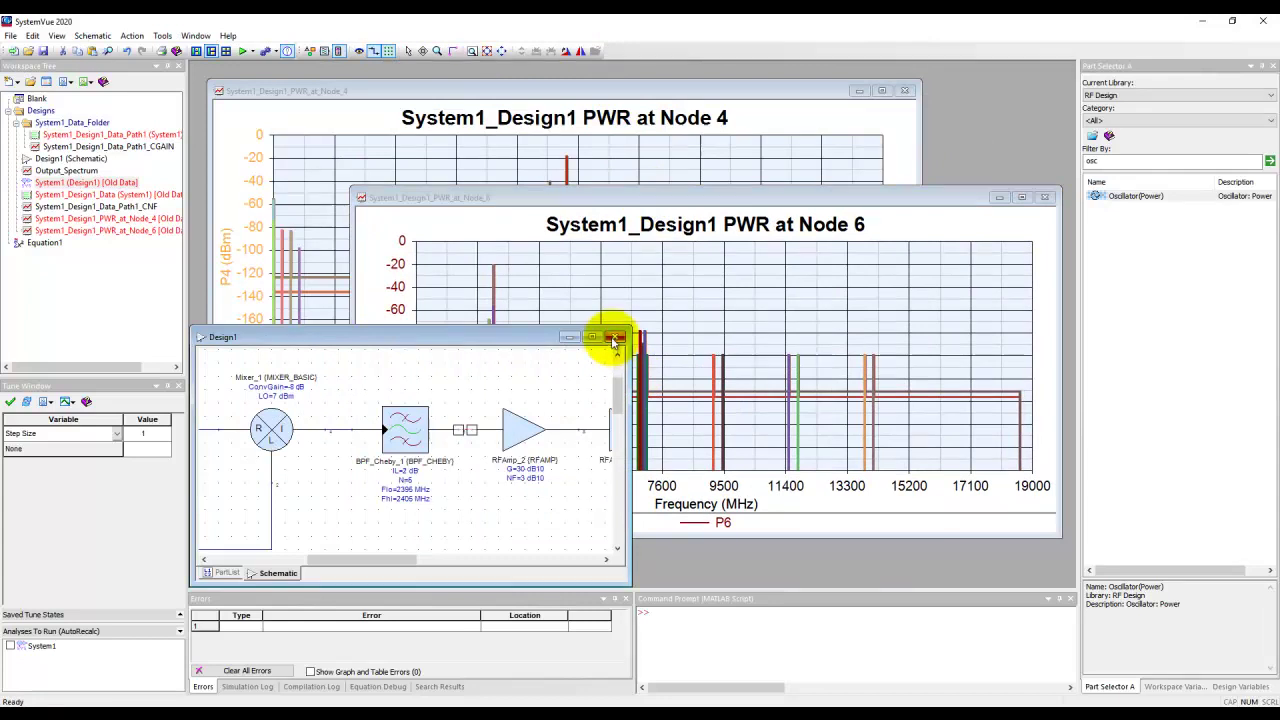
{"action": "left_click", "coordinate": [613, 338]}
{"action": "left_click", "coordinate": [357, 166]}
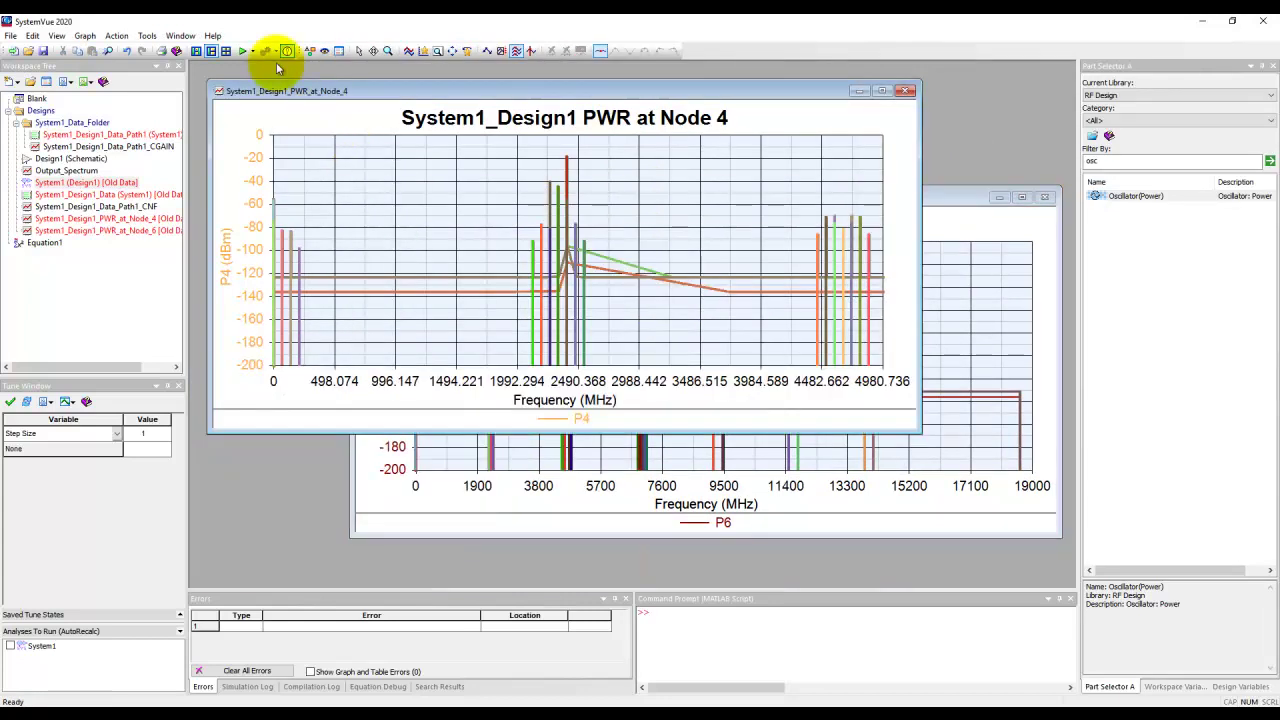
{"action": "left_click", "coordinate": [186, 40]}
{"action": "left_click", "coordinate": [195, 64]}
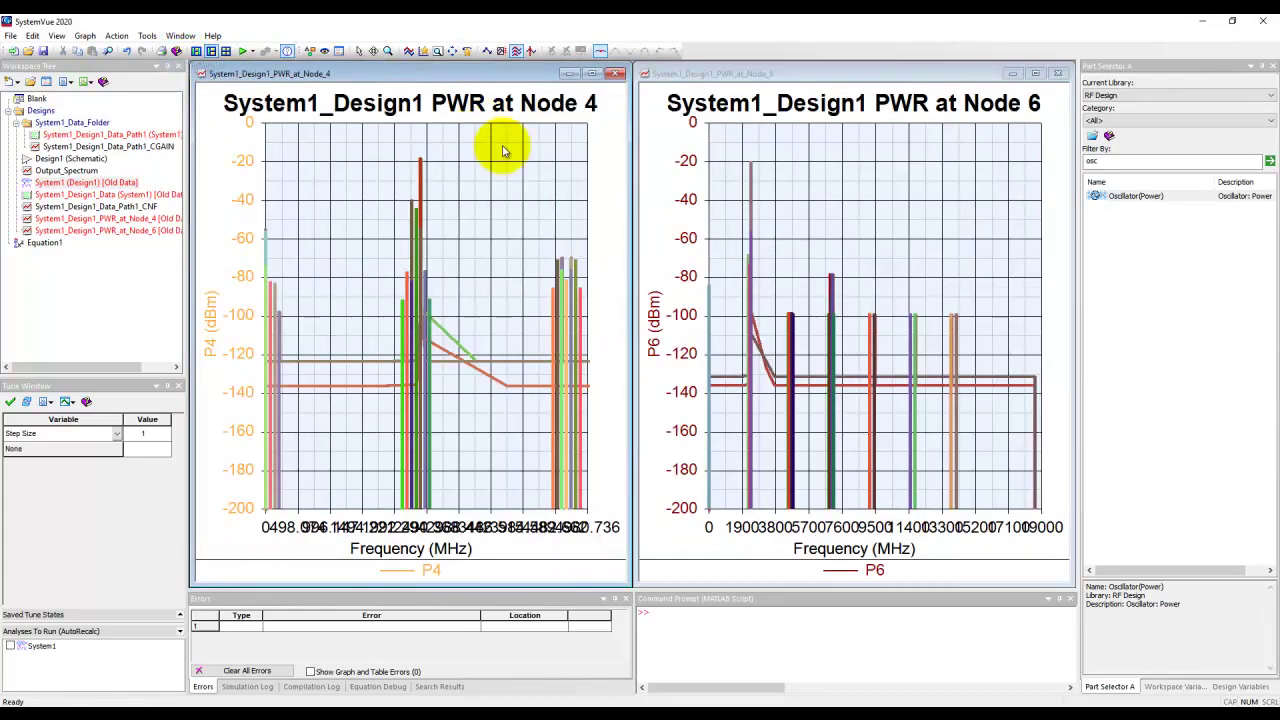
- Zoom both plots' frequency axes out to span 0–18640 MHz
{"action": "mouse_move", "coordinate": [773, 263]}
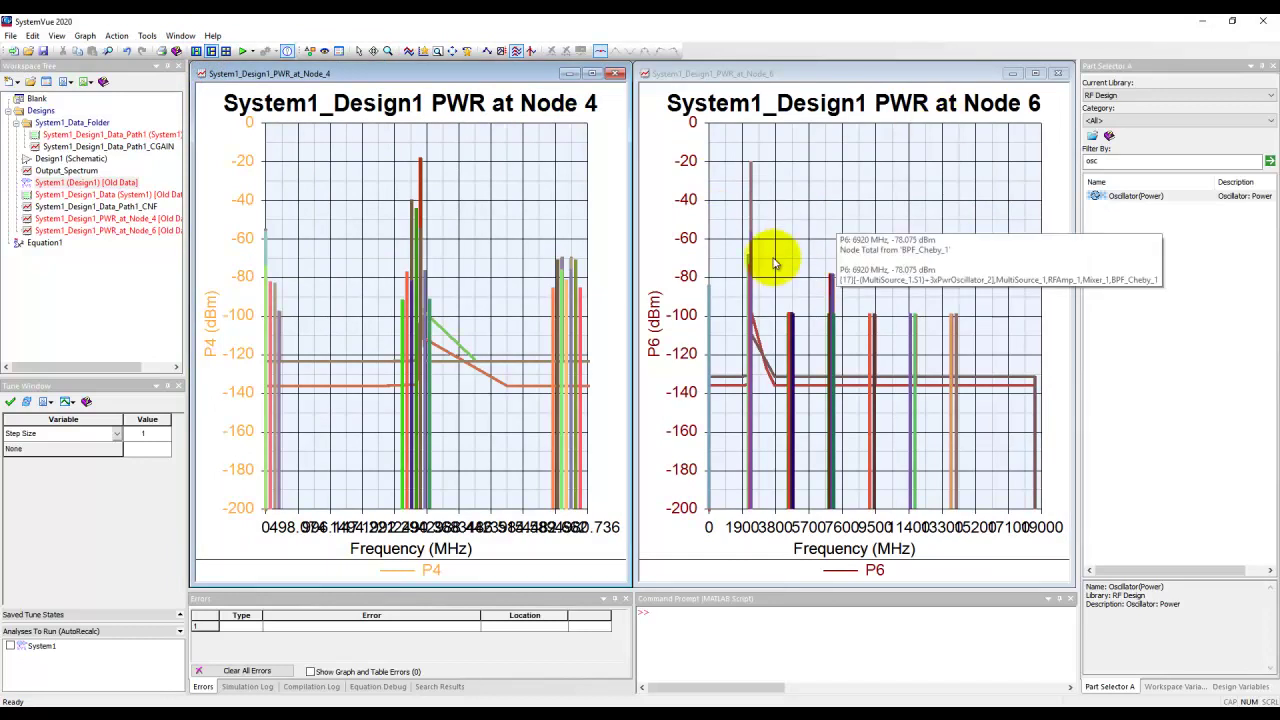
{"action": "scroll", "coordinate": [773, 263], "scroll_direction": "up", "scroll_amount": 2}
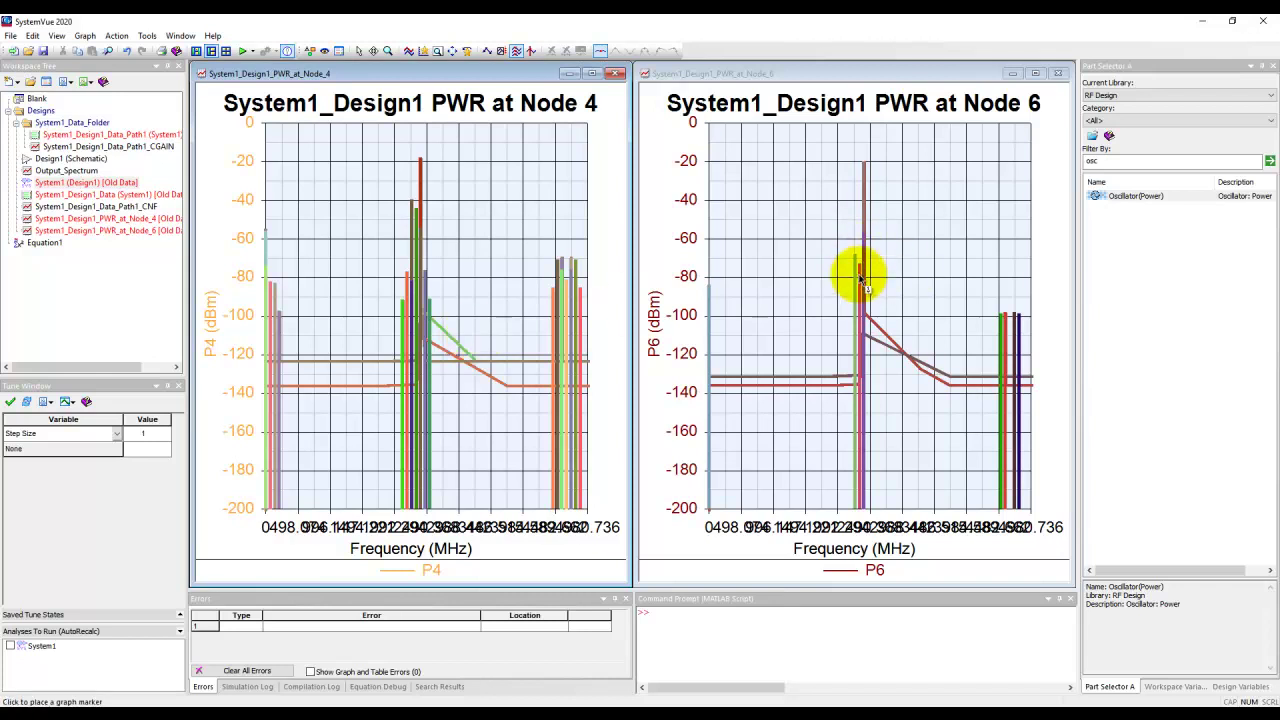
{"action": "mouse_move", "coordinate": [863, 280]}
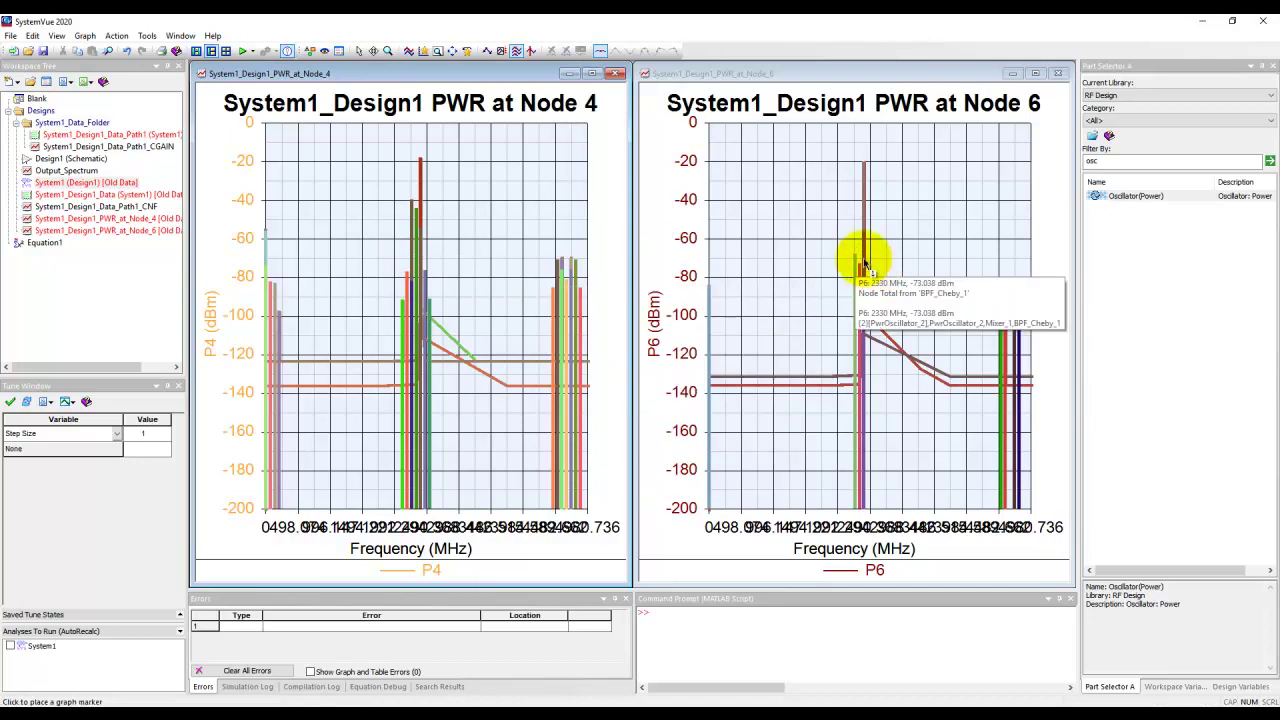
{"action": "scroll", "coordinate": [908, 295], "scroll_direction": "down", "scroll_amount": 2}
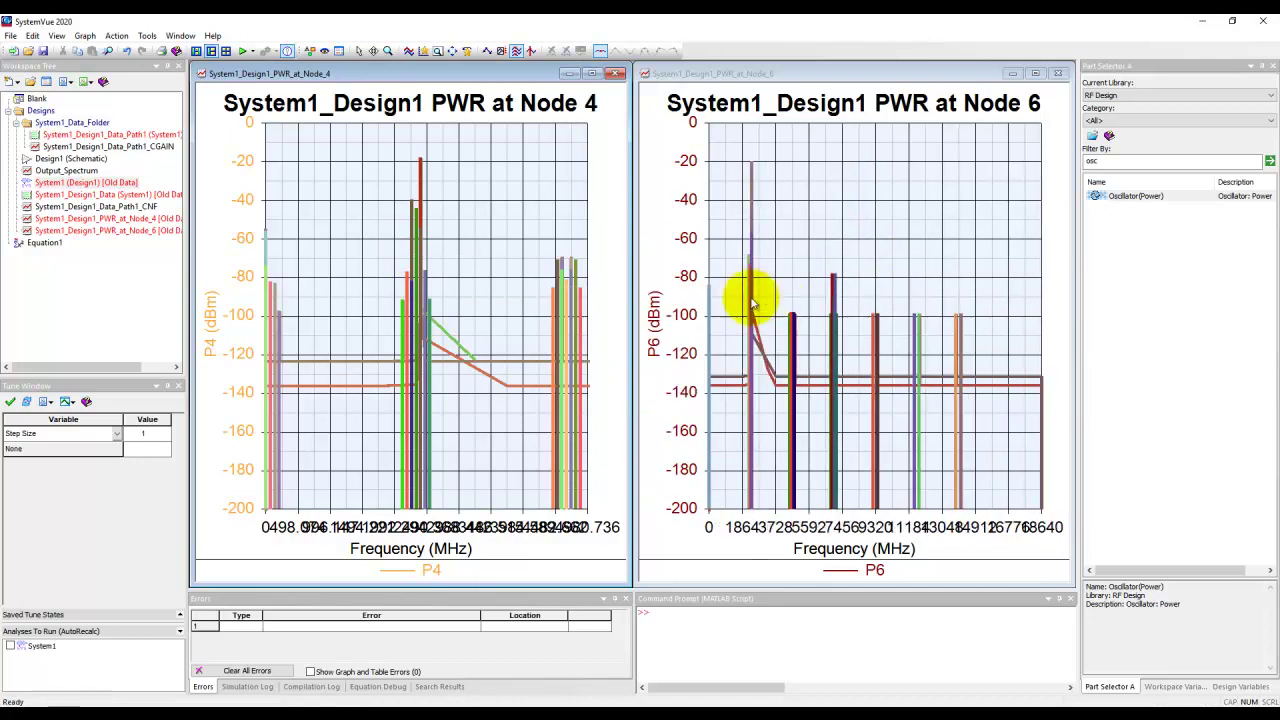
{"action": "scroll", "coordinate": [397, 244], "scroll_direction": "down", "scroll_amount": 2}
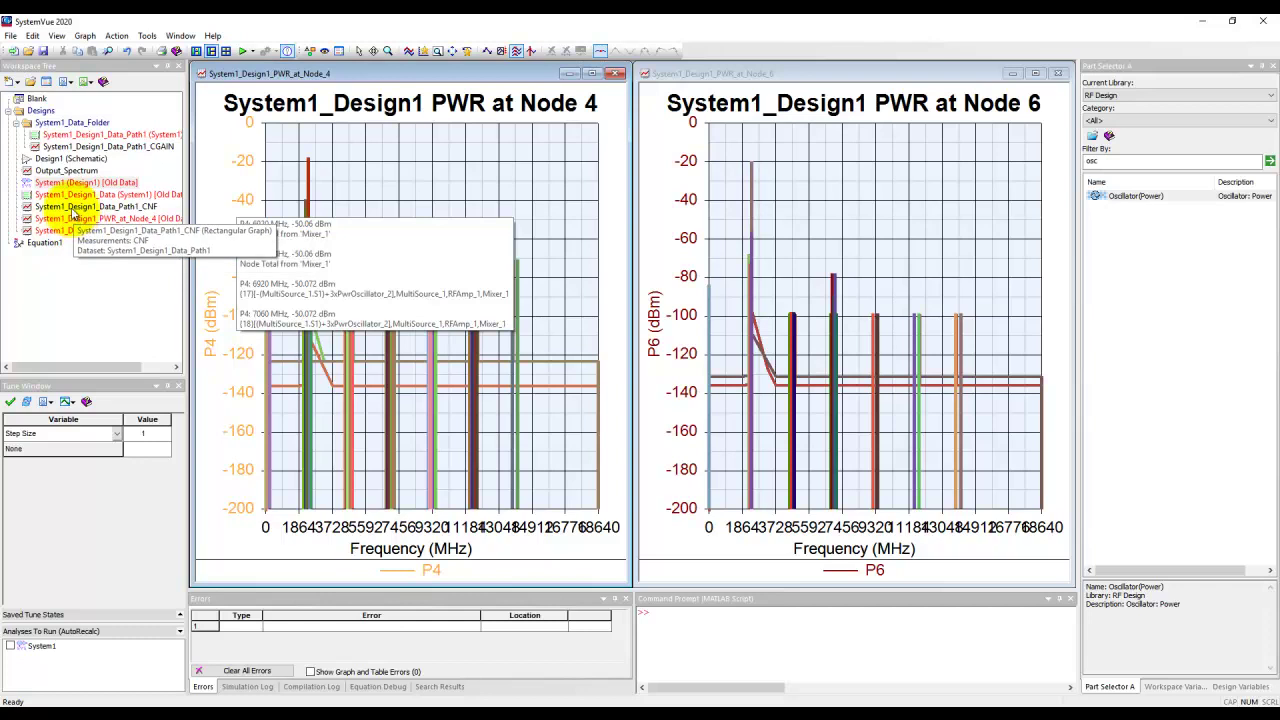
- Rename the CNF graph to 'CNF' and the Node 4 graph to 'MixerOutput'
{"action": "left_click", "coordinate": [72, 208]}
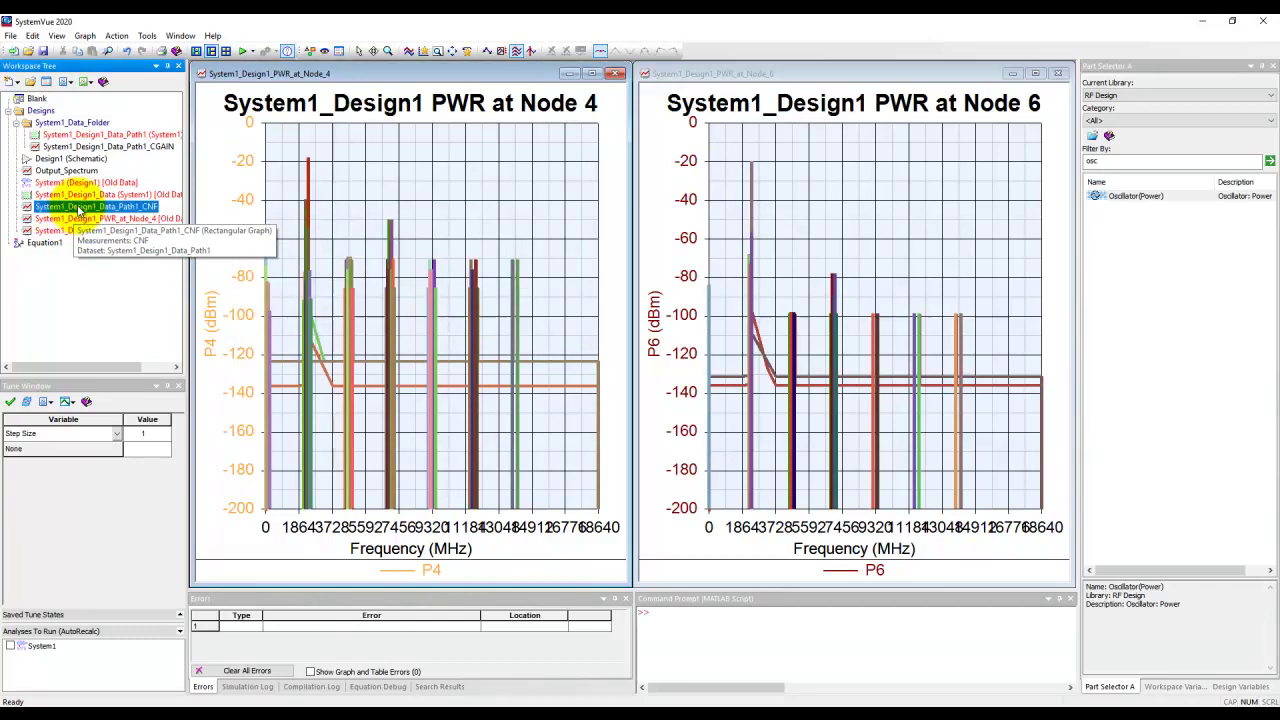
{"action": "left_click", "coordinate": [78, 208]}
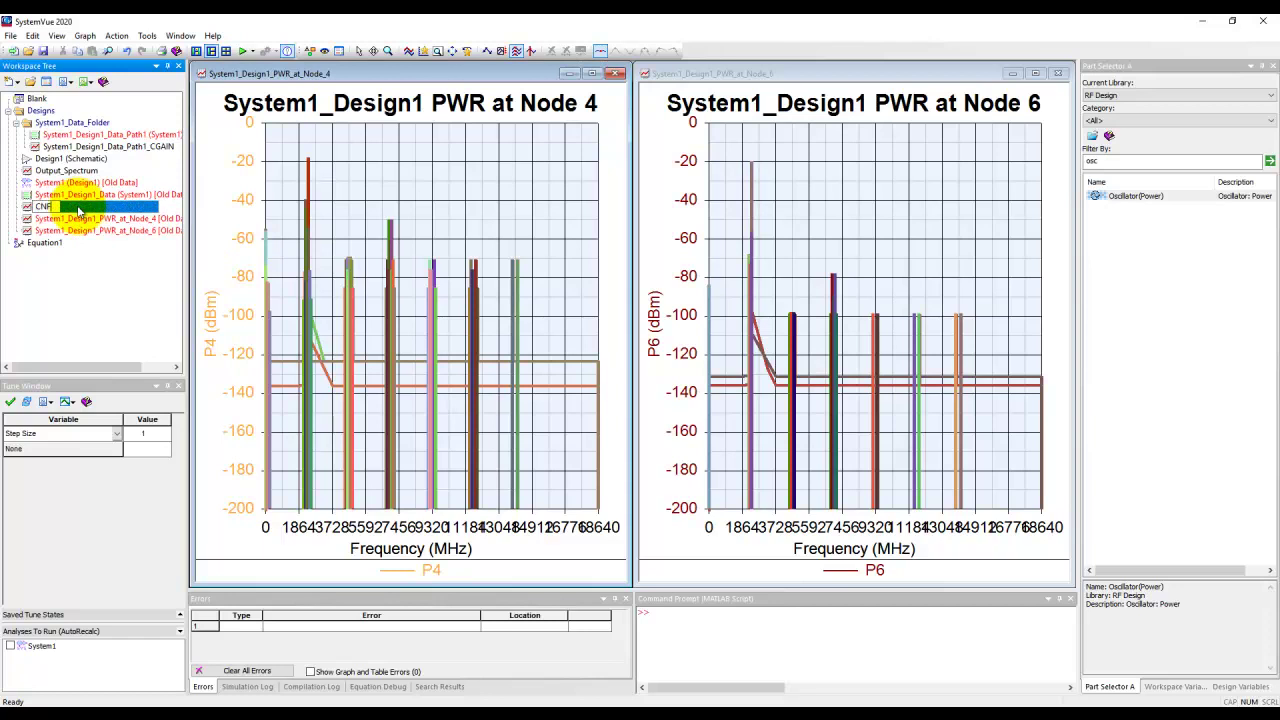
{"action": "type", "text": "CNF"}
{"action": "key", "text": "Return"}
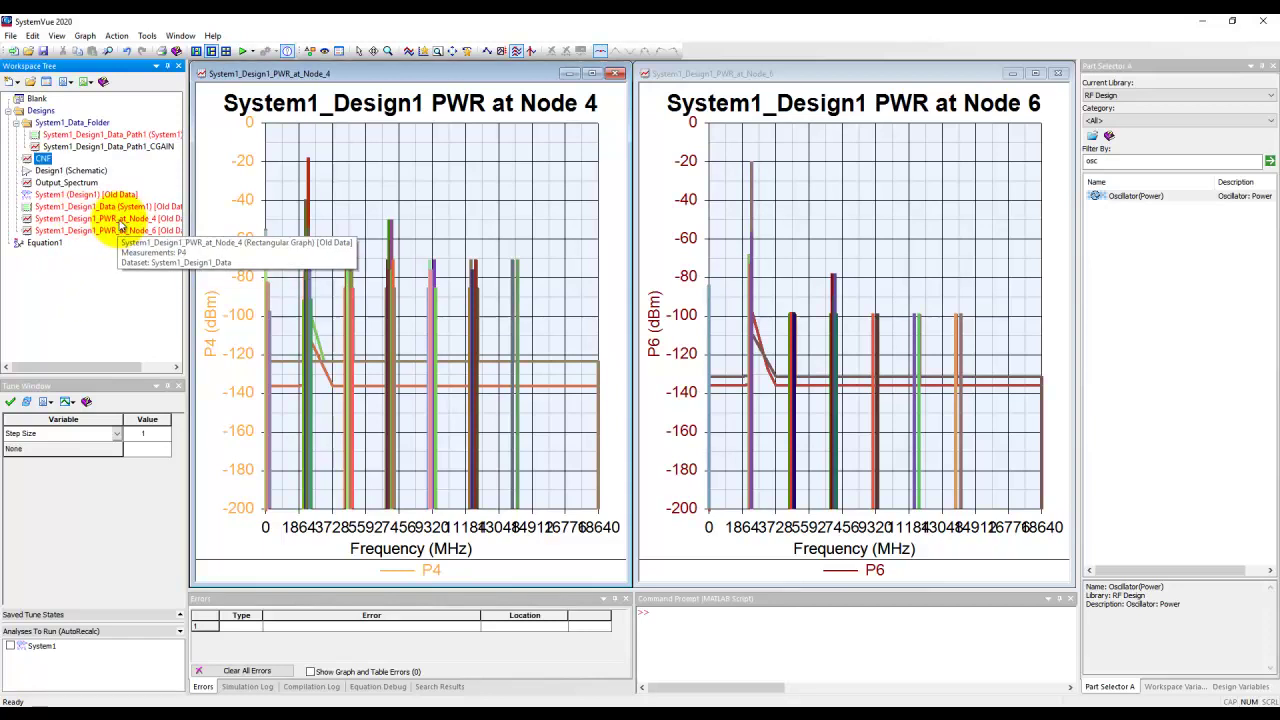
{"action": "left_click", "coordinate": [120, 220]}
{"action": "left_click", "coordinate": [120, 220]}
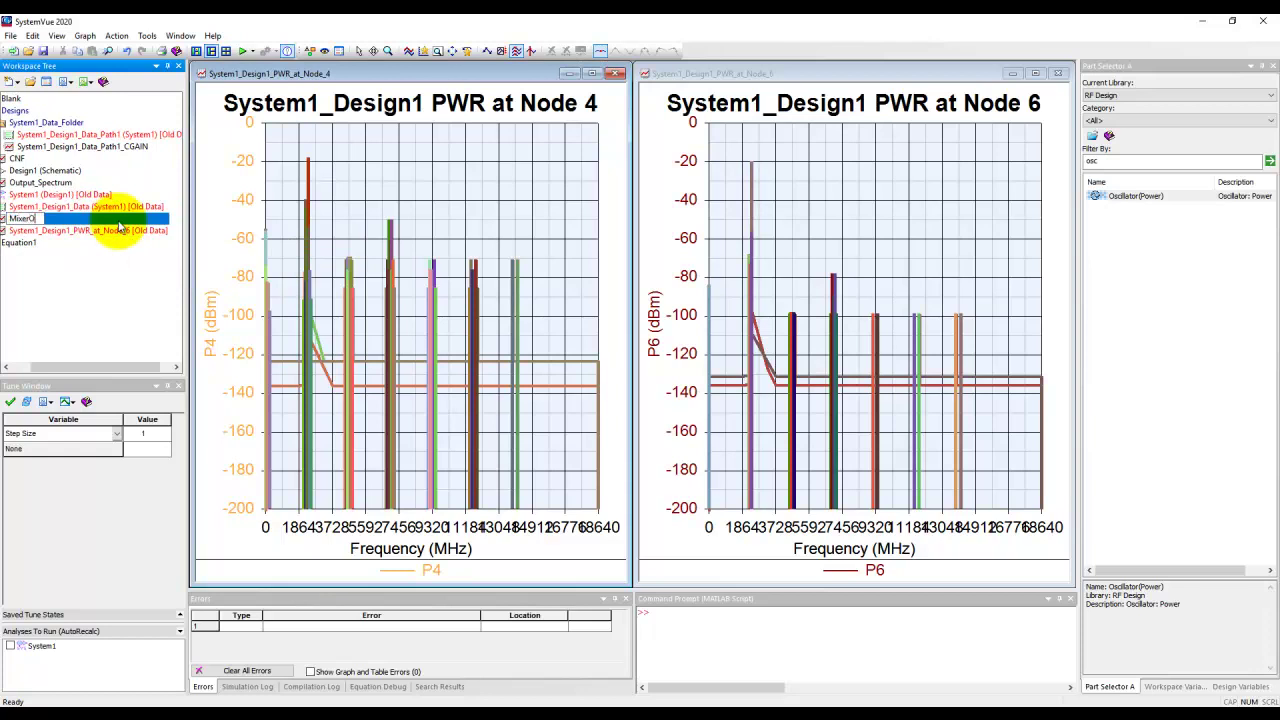
{"action": "type", "text": "MixerOutput"}
{"action": "key", "text": "Return"}
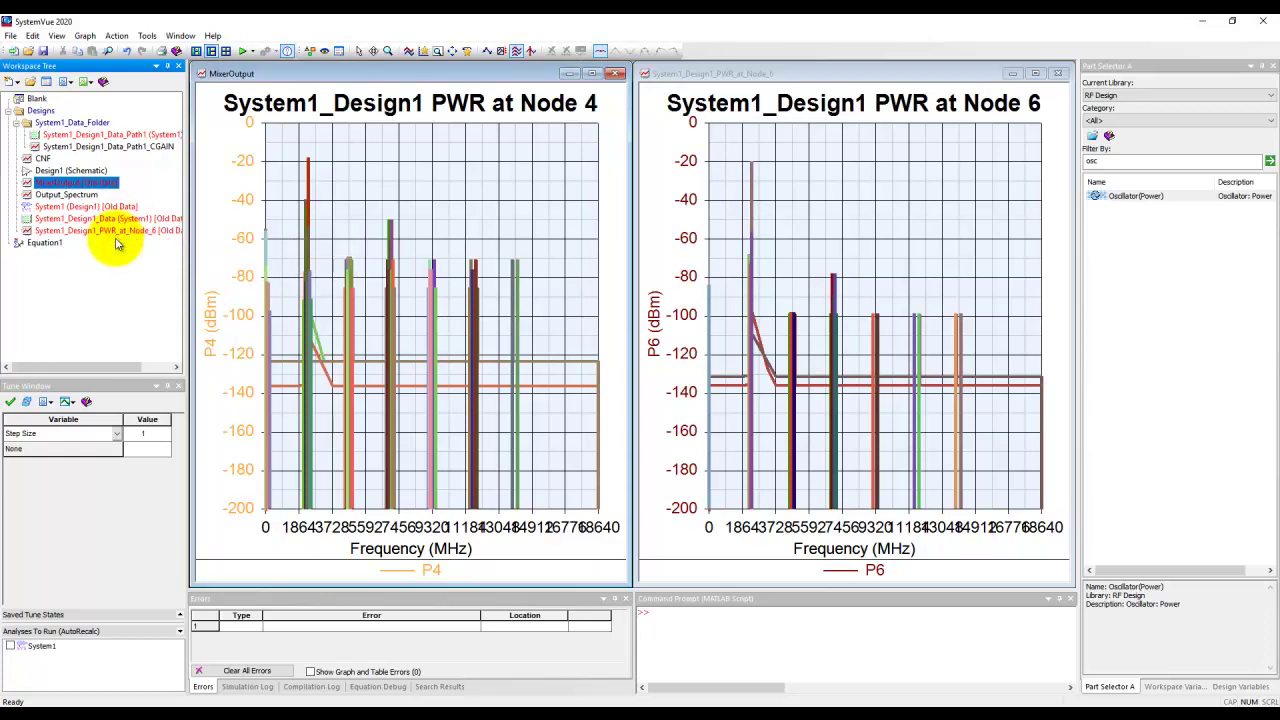
- Rename the Node 6 graph to 'BPF_Output' and read the P4 trace's data-point tooltips
{"action": "left_click", "coordinate": [120, 232]}
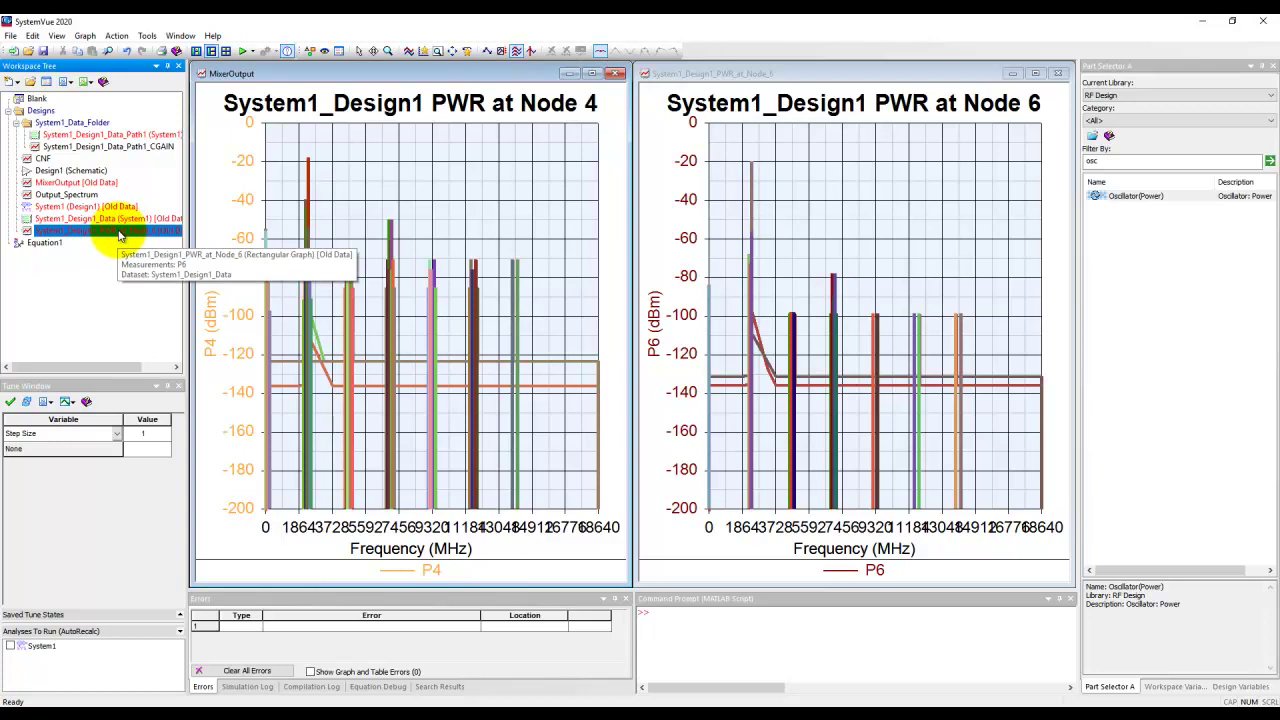
{"action": "left_click", "coordinate": [120, 232]}
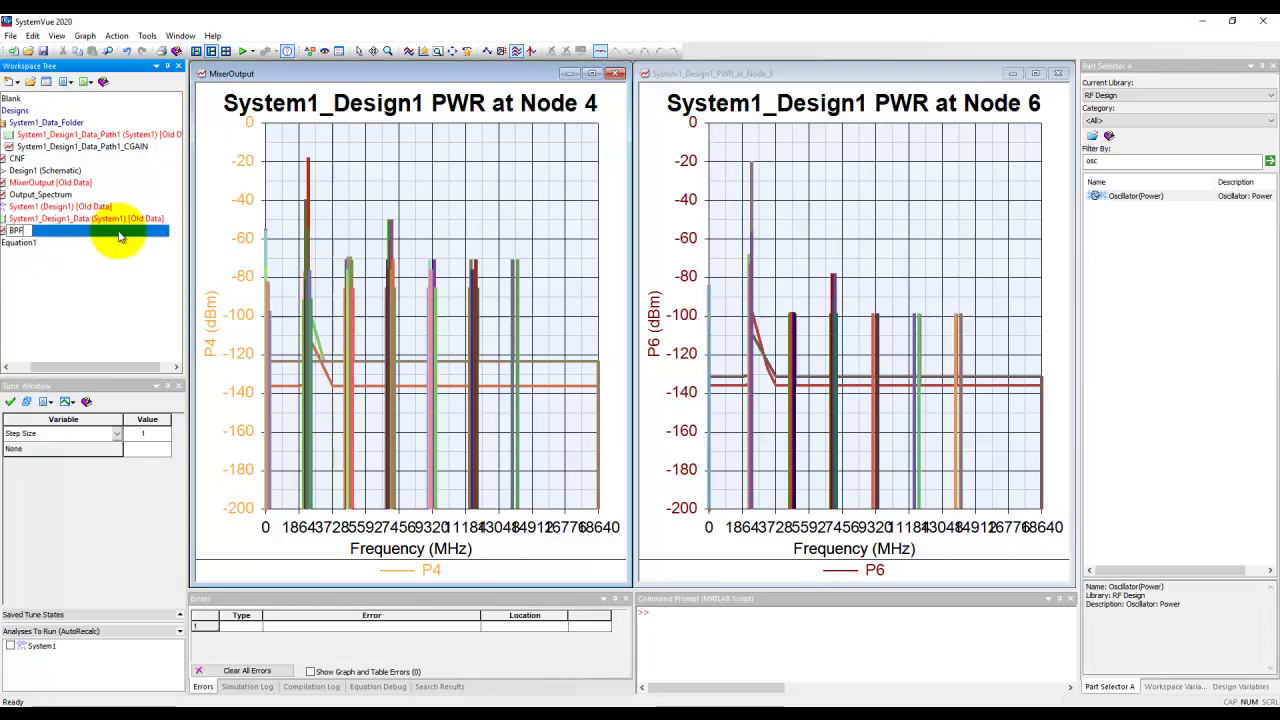
{"action": "type", "text": "BPF_Output"}
{"action": "key", "text": "Return"}
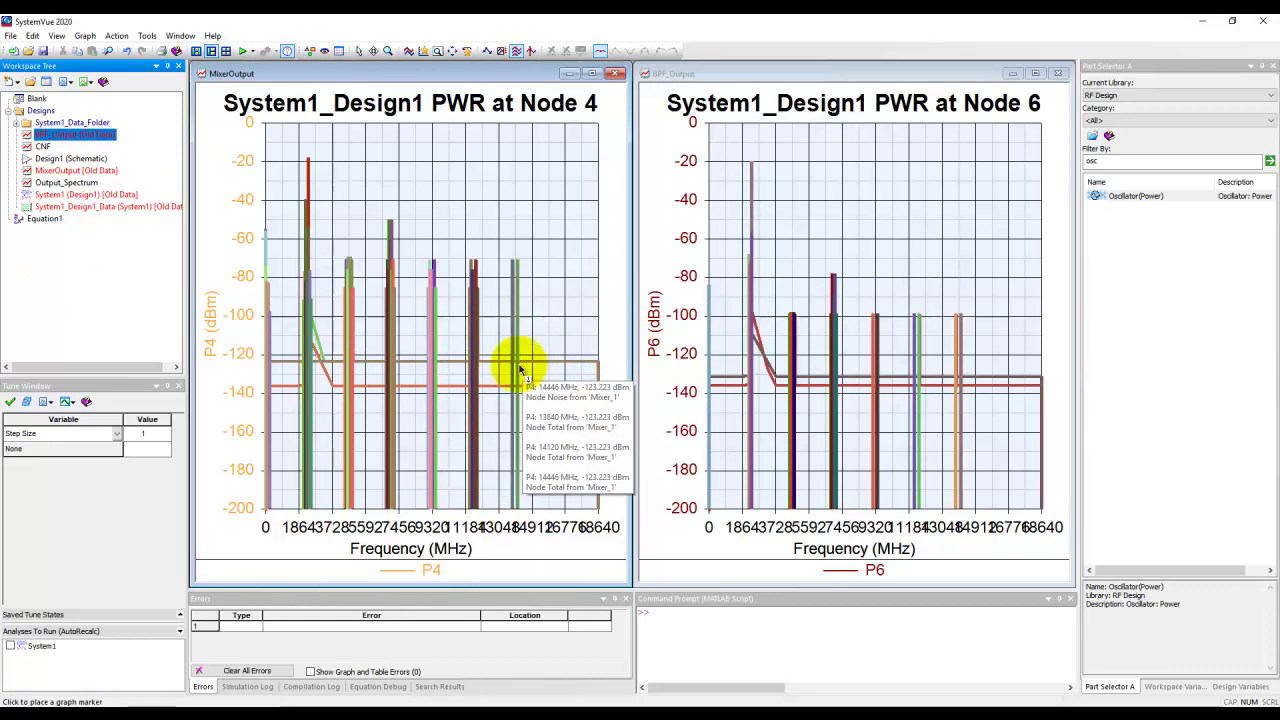
{"action": "mouse_move", "coordinate": [546, 409]}
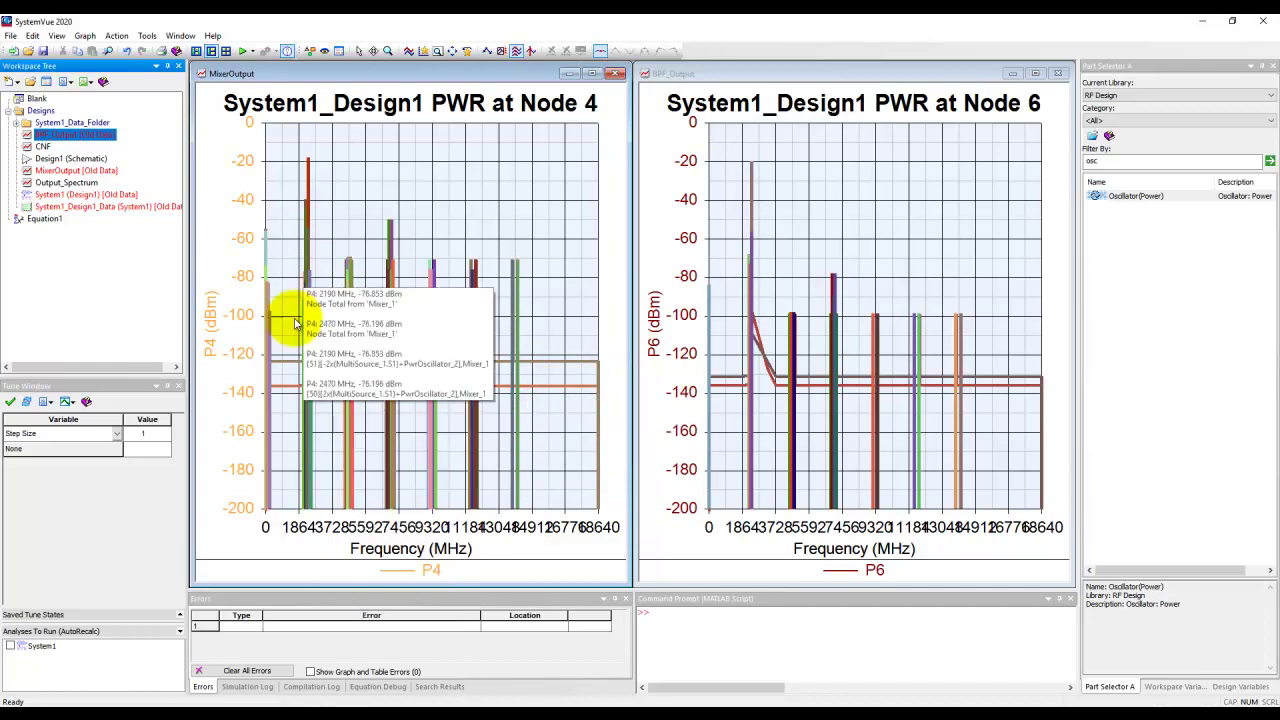
{"action": "mouse_move", "coordinate": [313, 380]}
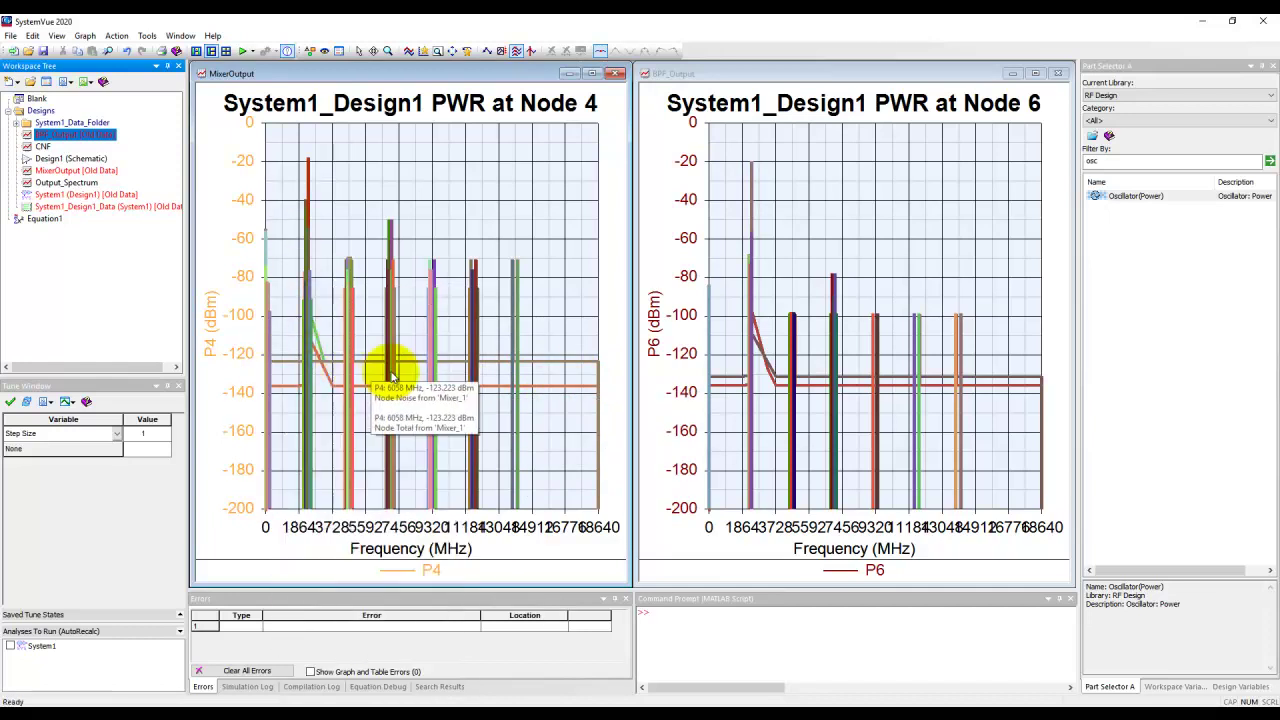
{"action": "mouse_move", "coordinate": [481, 373]}
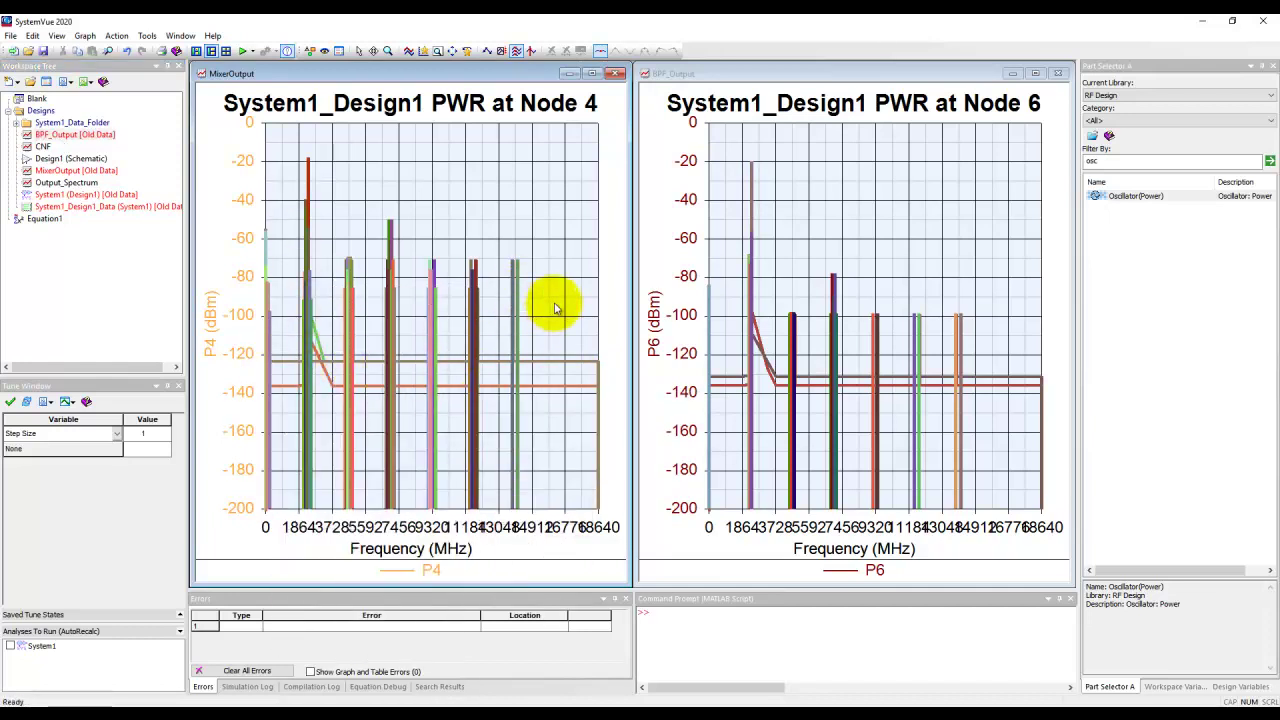
- Uncheck Calculate Thermal Noise in System1, rerun the simulation, and open MixerOutput's Properties
{"action": "double_click", "coordinate": [58, 196]}
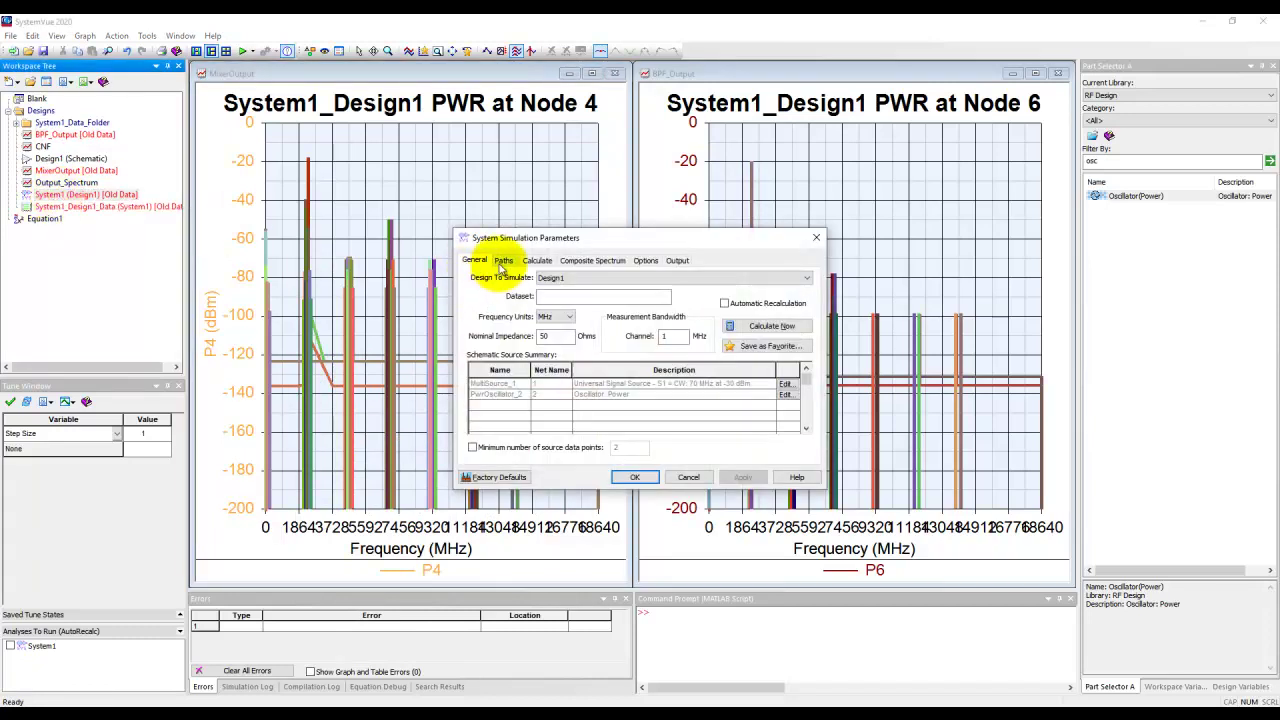
{"action": "left_click", "coordinate": [503, 261]}
{"action": "left_click", "coordinate": [538, 262]}
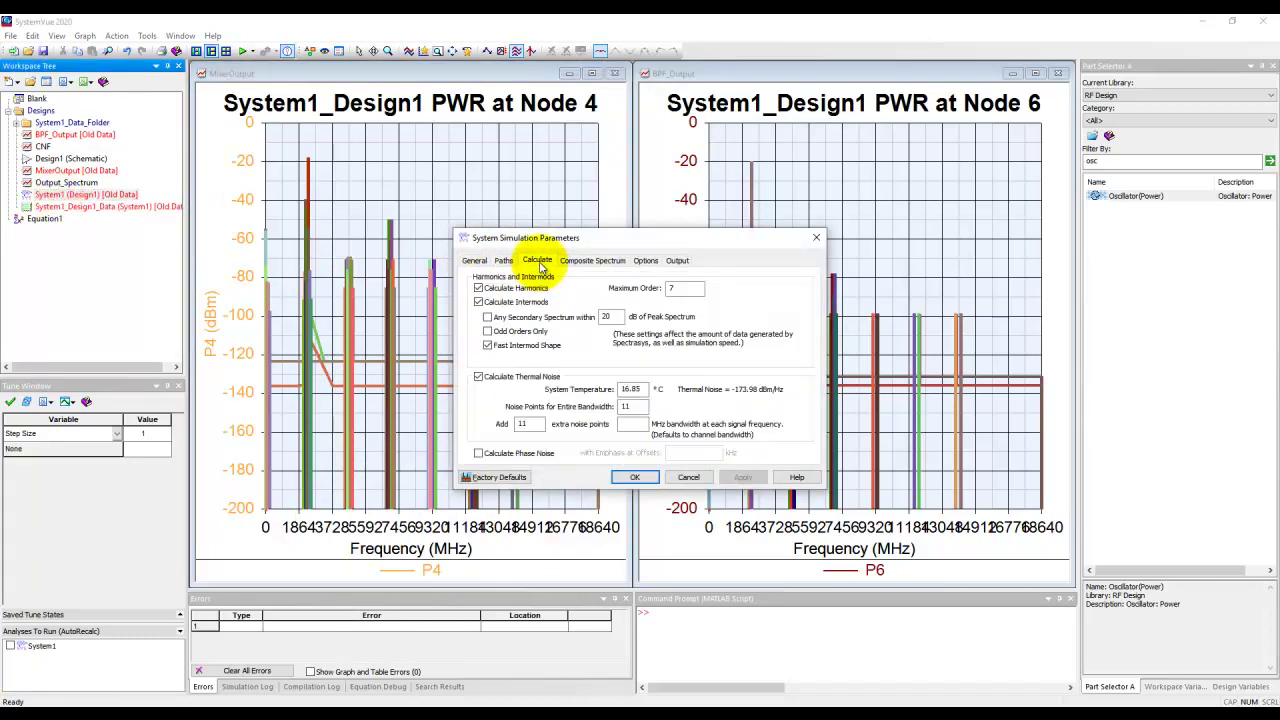
{"action": "left_click", "coordinate": [517, 380]}
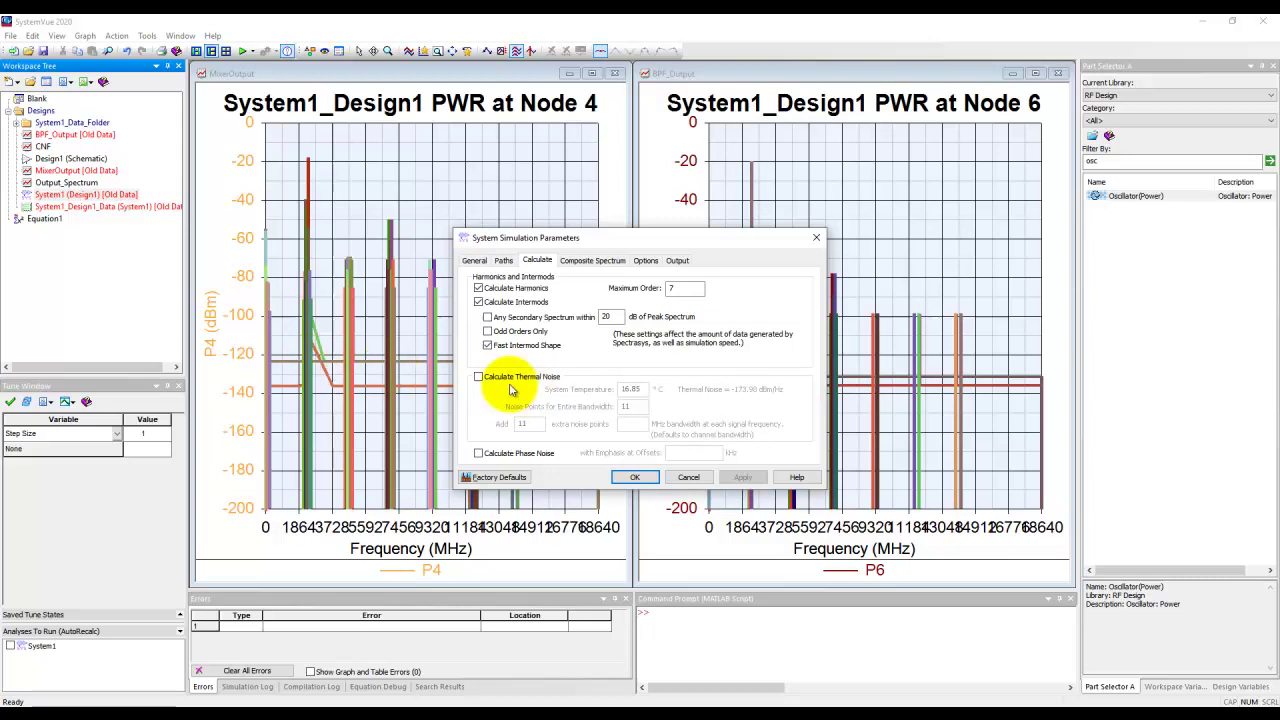
{"action": "left_click", "coordinate": [633, 479]}
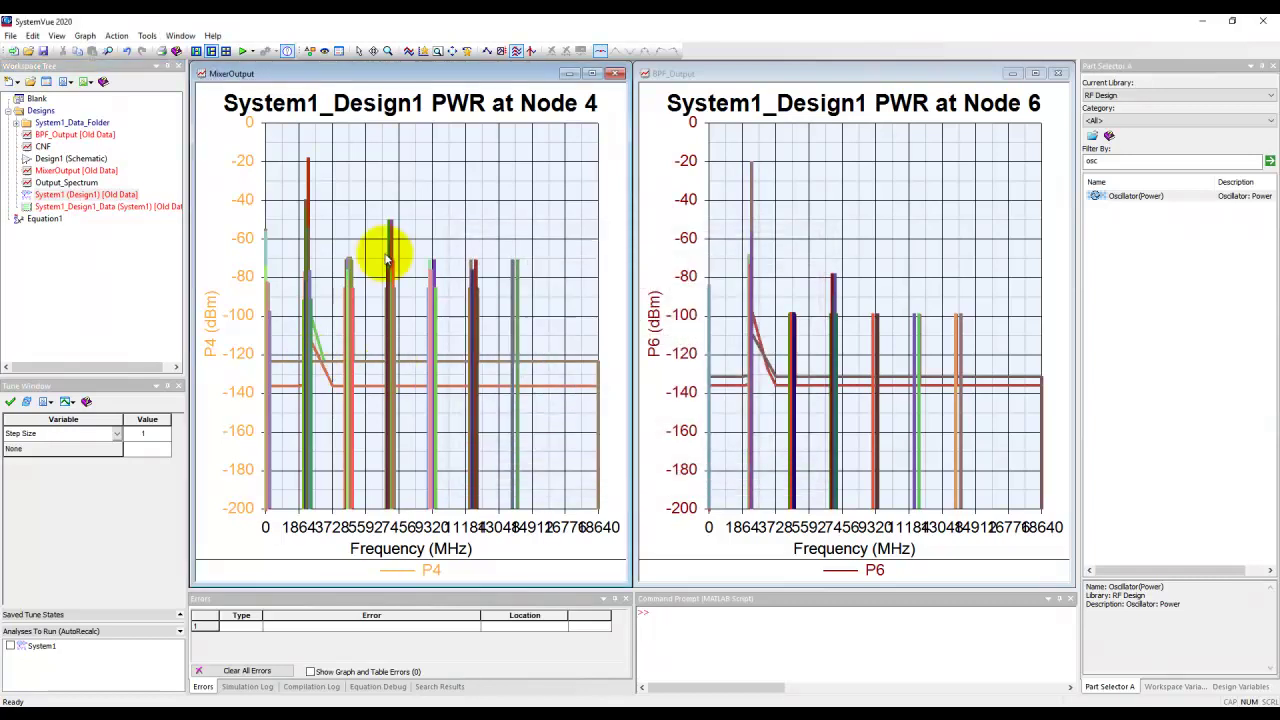
{"action": "left_click", "coordinate": [242, 51]}
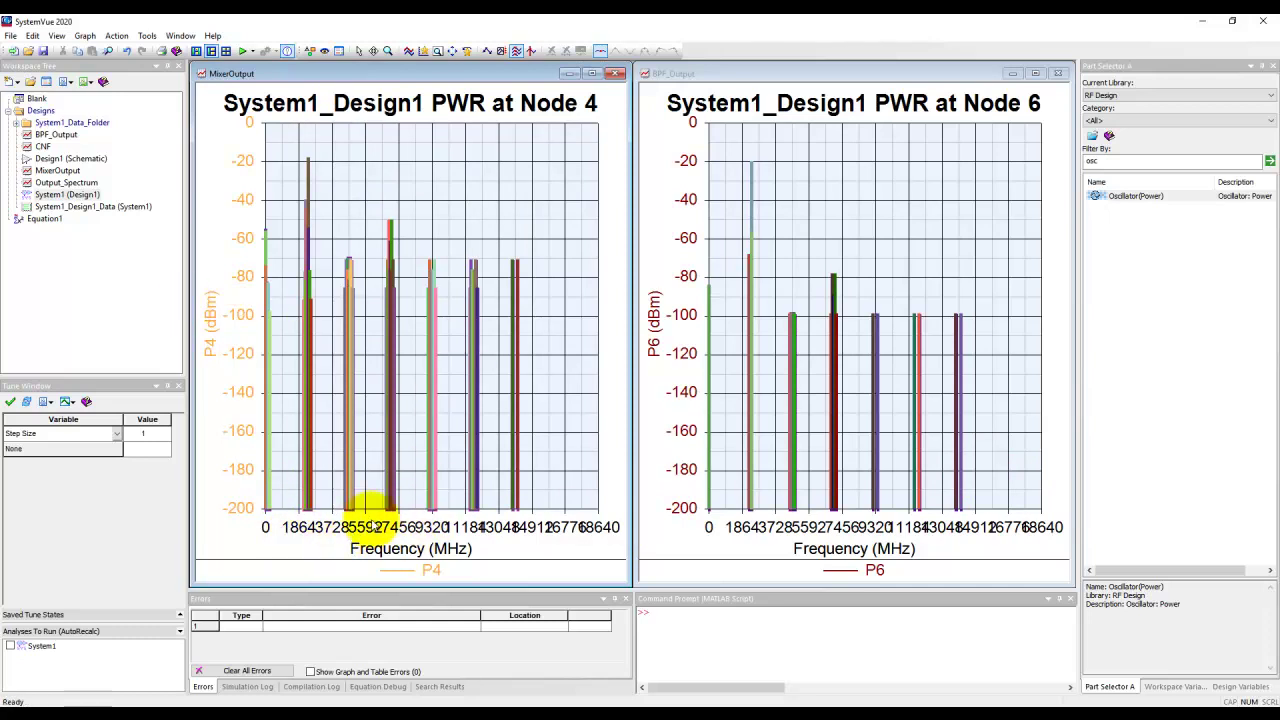
{"action": "double_click", "coordinate": [556, 438]}
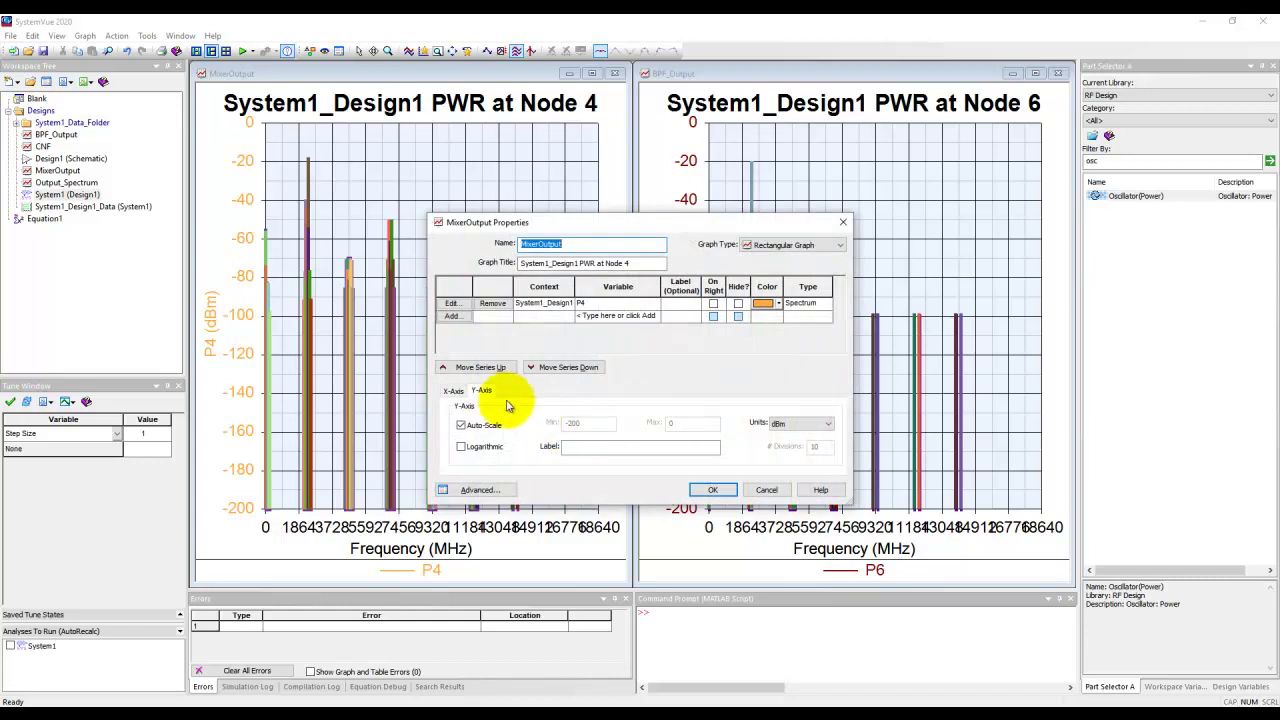
- Set MixerOutput's X-axis units to GHz, then maximize and restore the graph window
{"action": "left_click", "coordinate": [454, 391]}
{"action": "left_click", "coordinate": [805, 424]}
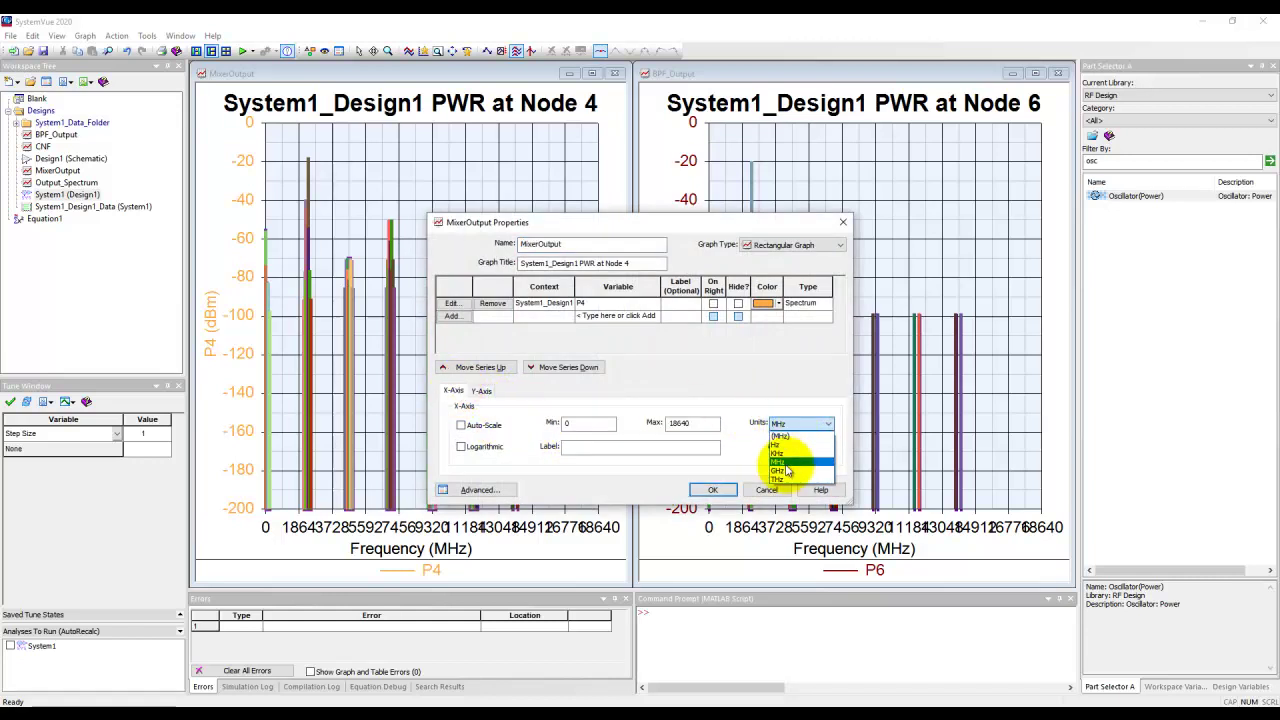
{"action": "left_click", "coordinate": [787, 472]}
{"action": "left_click", "coordinate": [708, 490]}
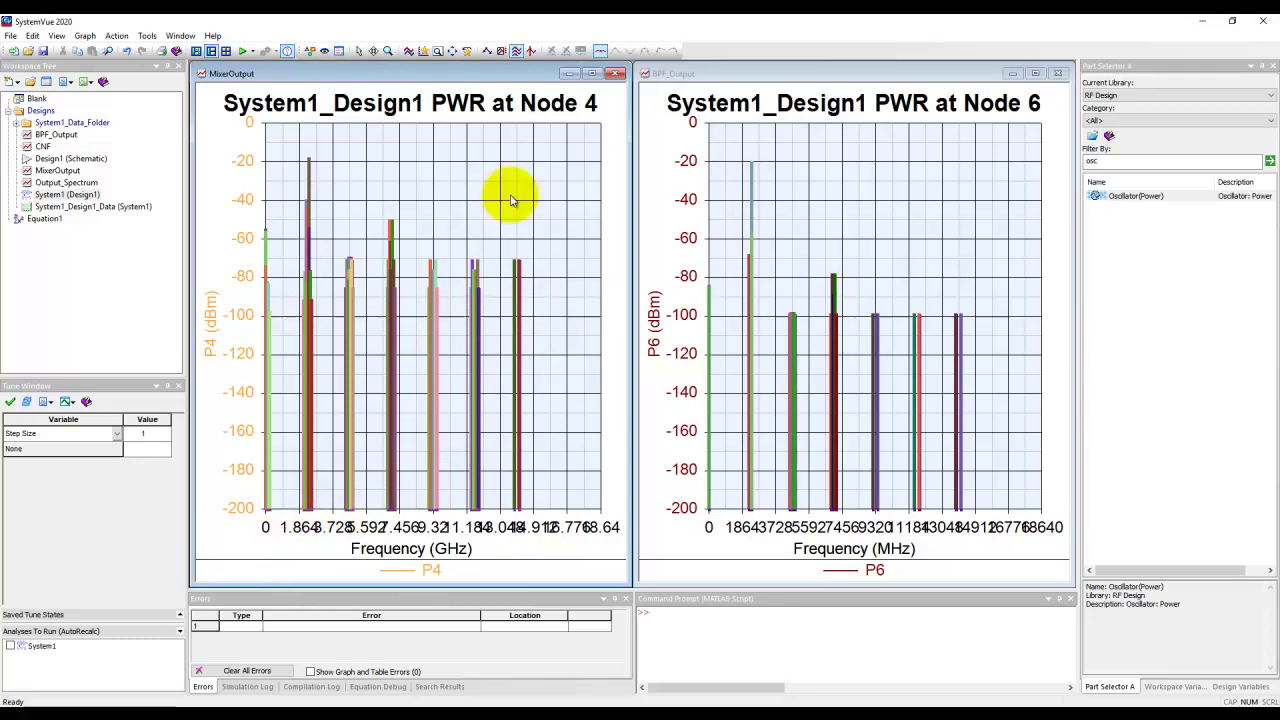
{"action": "left_click", "coordinate": [592, 74]}
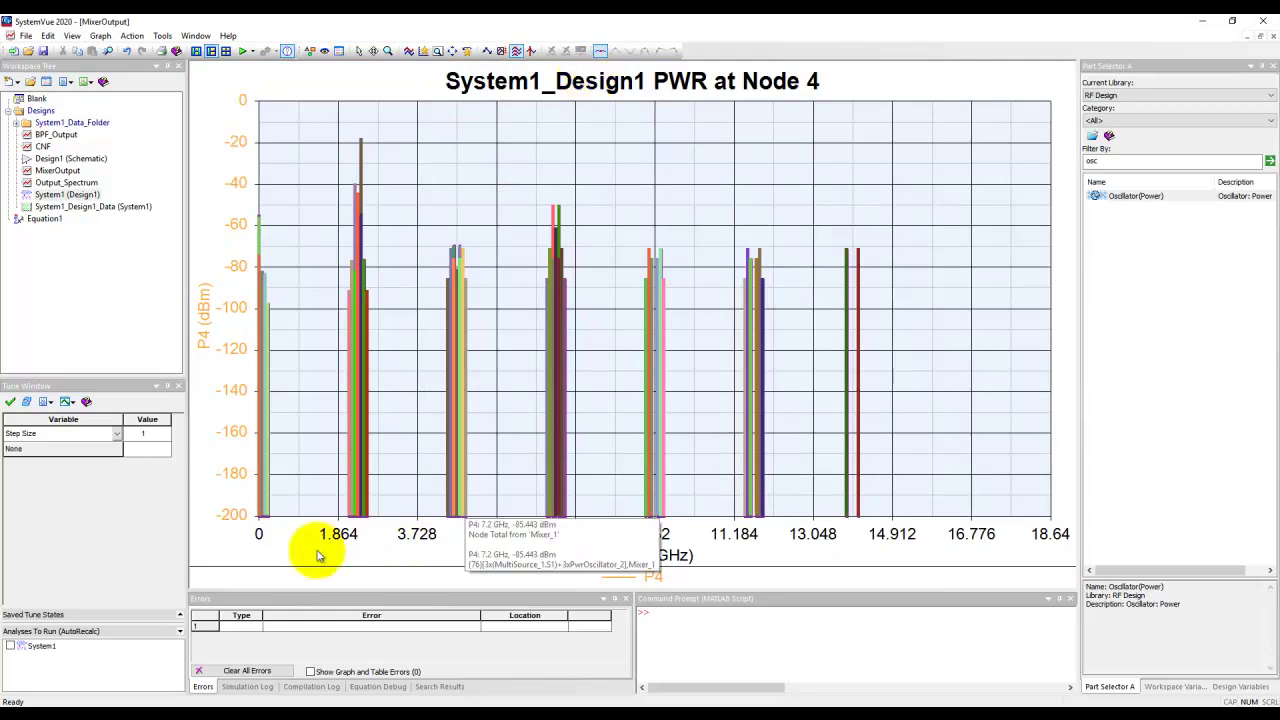
{"action": "left_click", "coordinate": [1260, 36]}
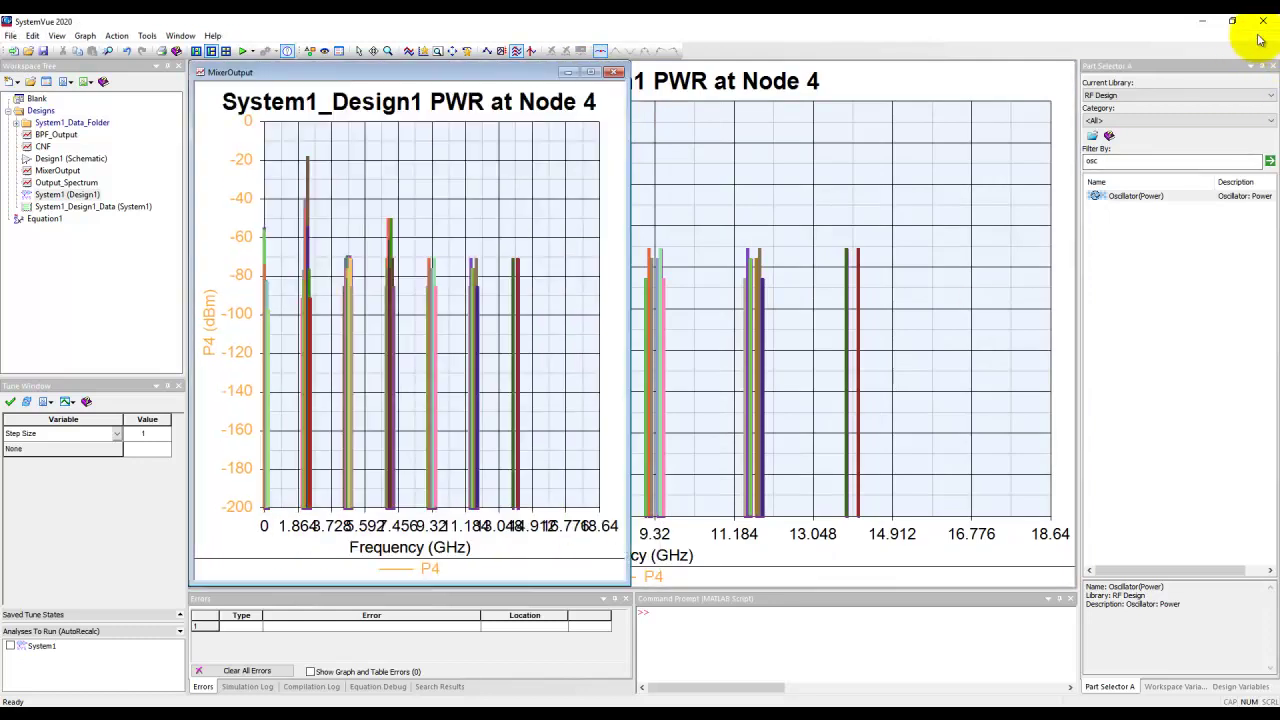
{"action": "mouse_move", "coordinate": [494, 423]}
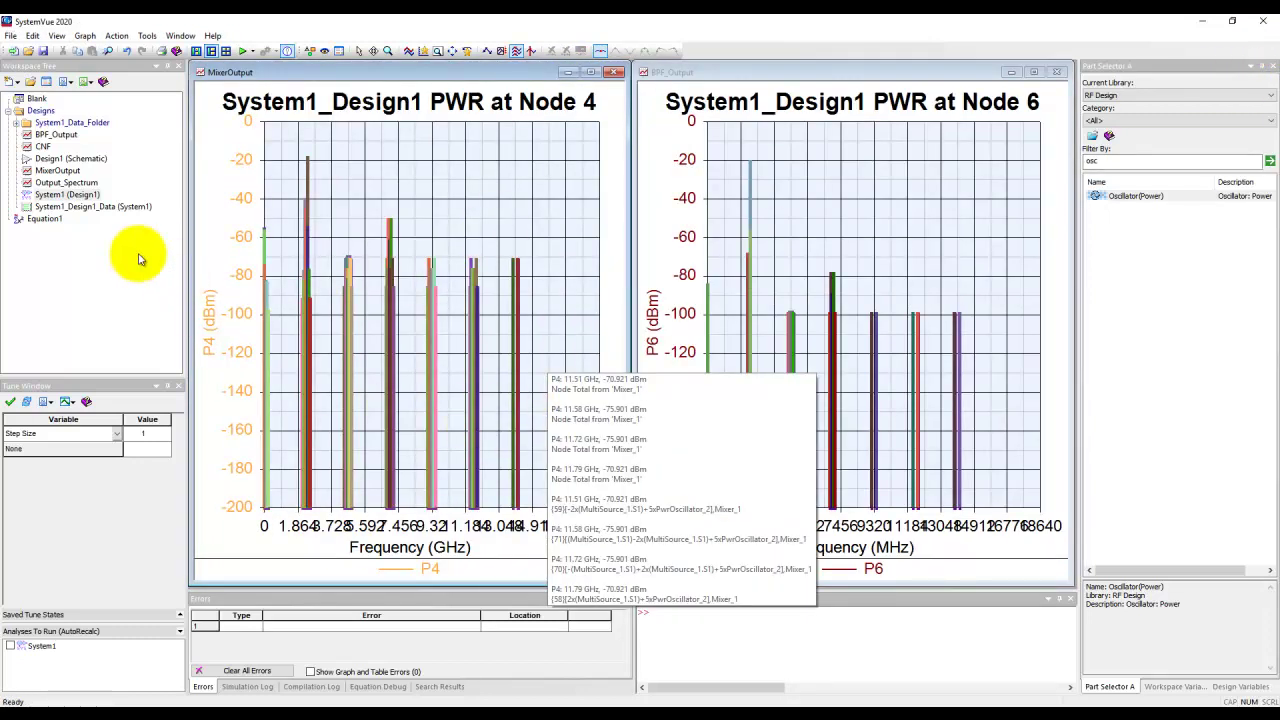
- Re-enable Calculate Thermal Noise for System1, rerun the simulation, and reopen its simulation parameters
{"action": "double_click", "coordinate": [49, 195]}
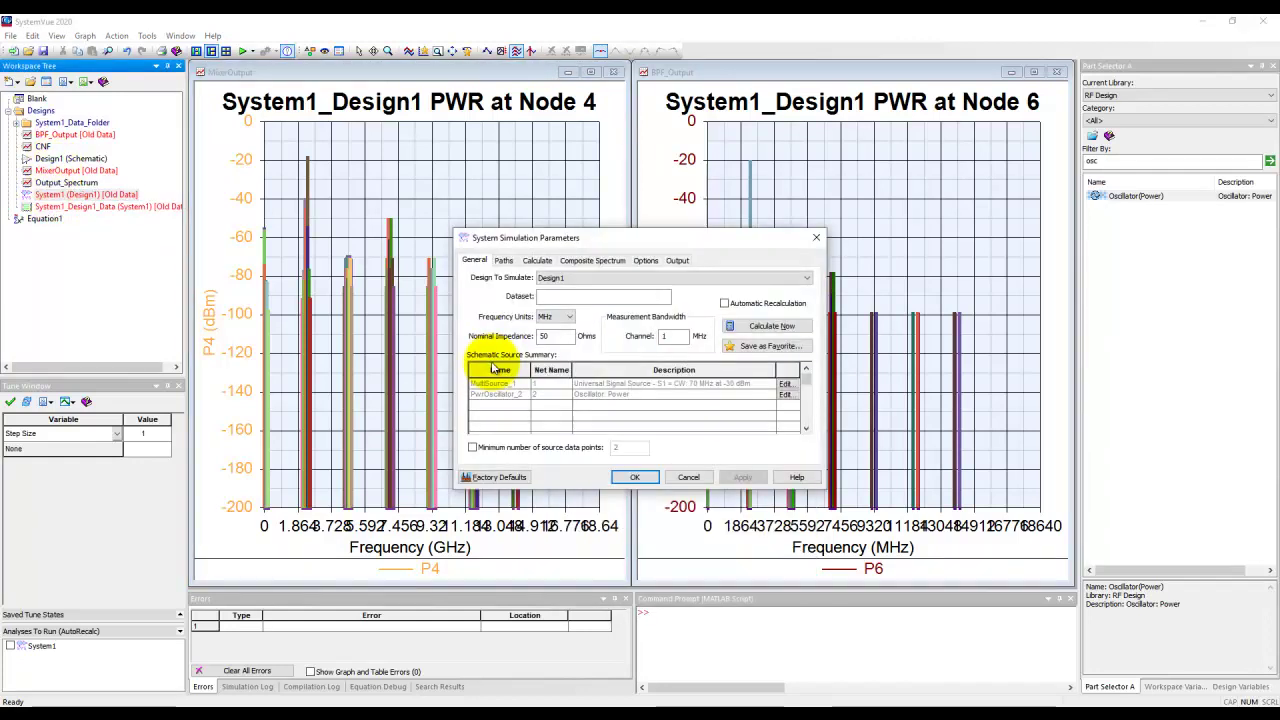
{"action": "left_click", "coordinate": [537, 260]}
{"action": "left_click", "coordinate": [478, 376]}
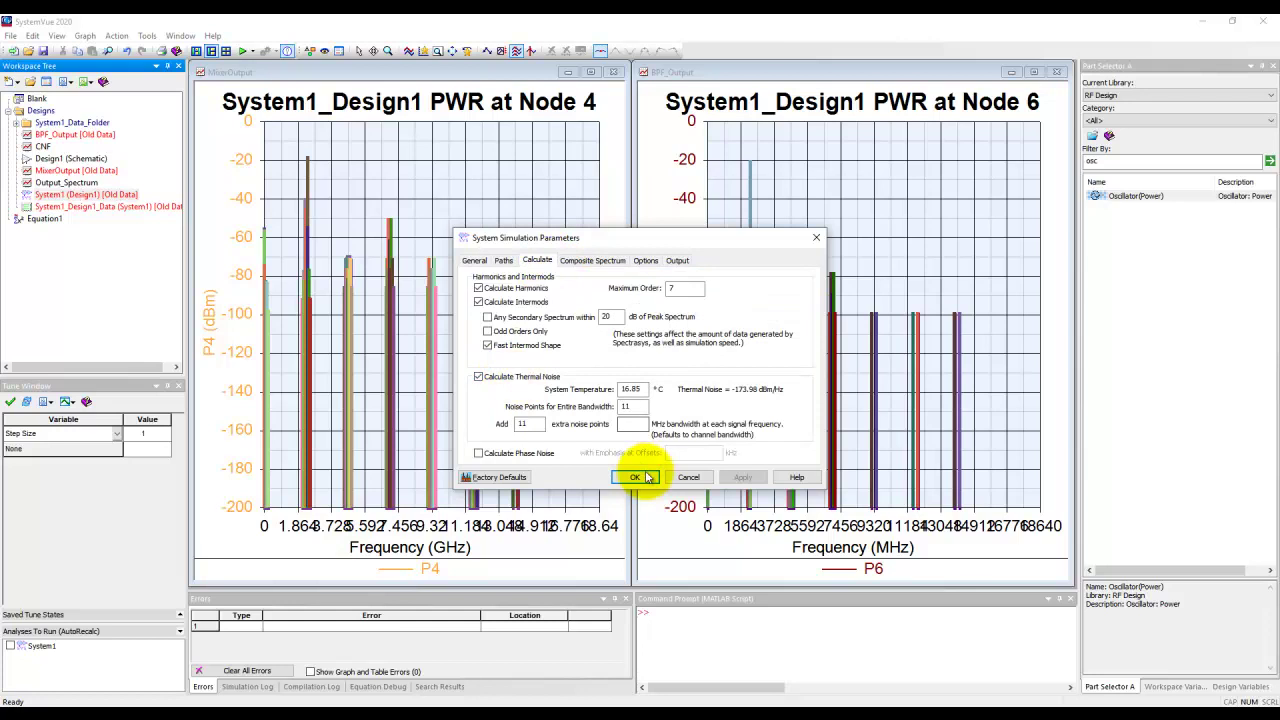
{"action": "left_click", "coordinate": [634, 477]}
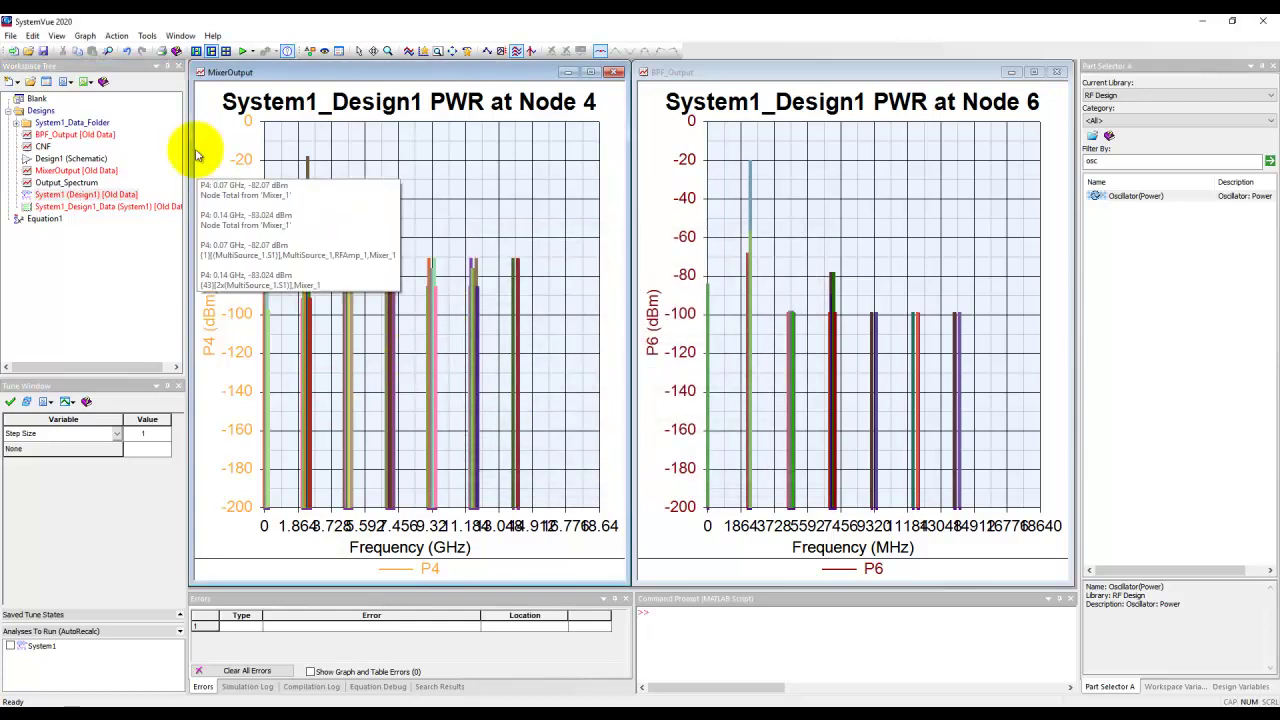
{"action": "left_click", "coordinate": [241, 53]}
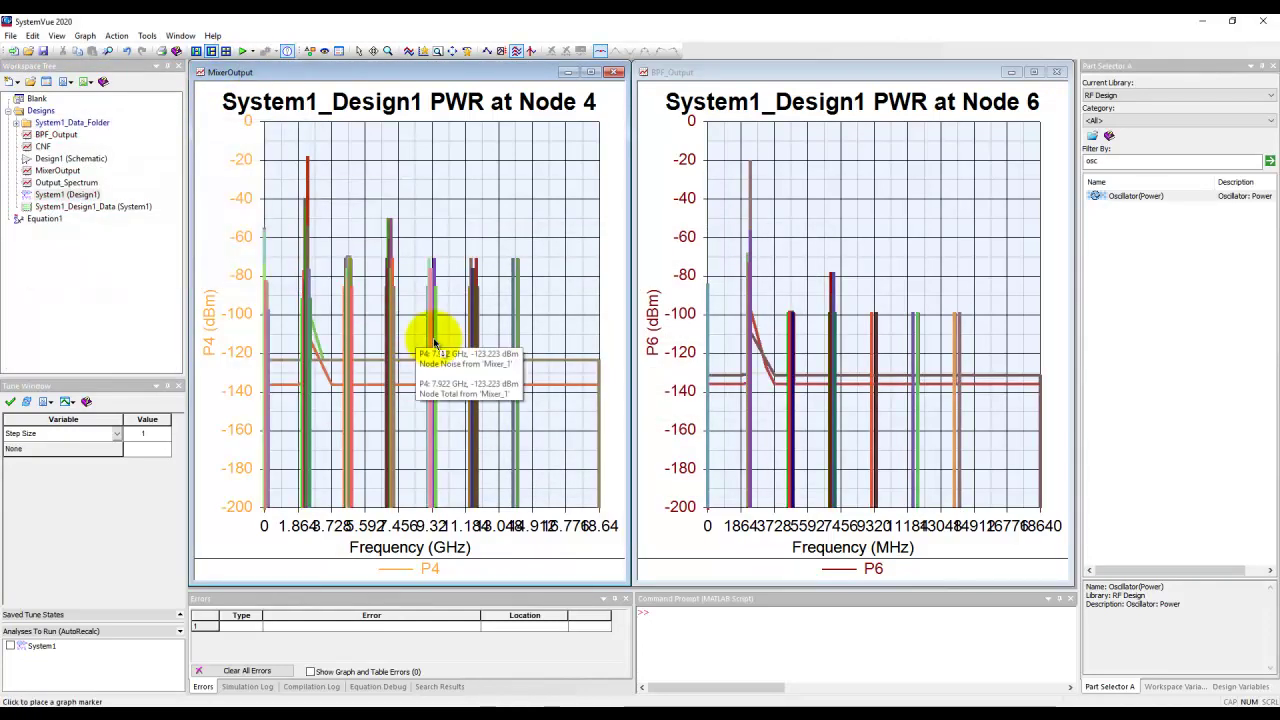
{"action": "double_click", "coordinate": [62, 199]}
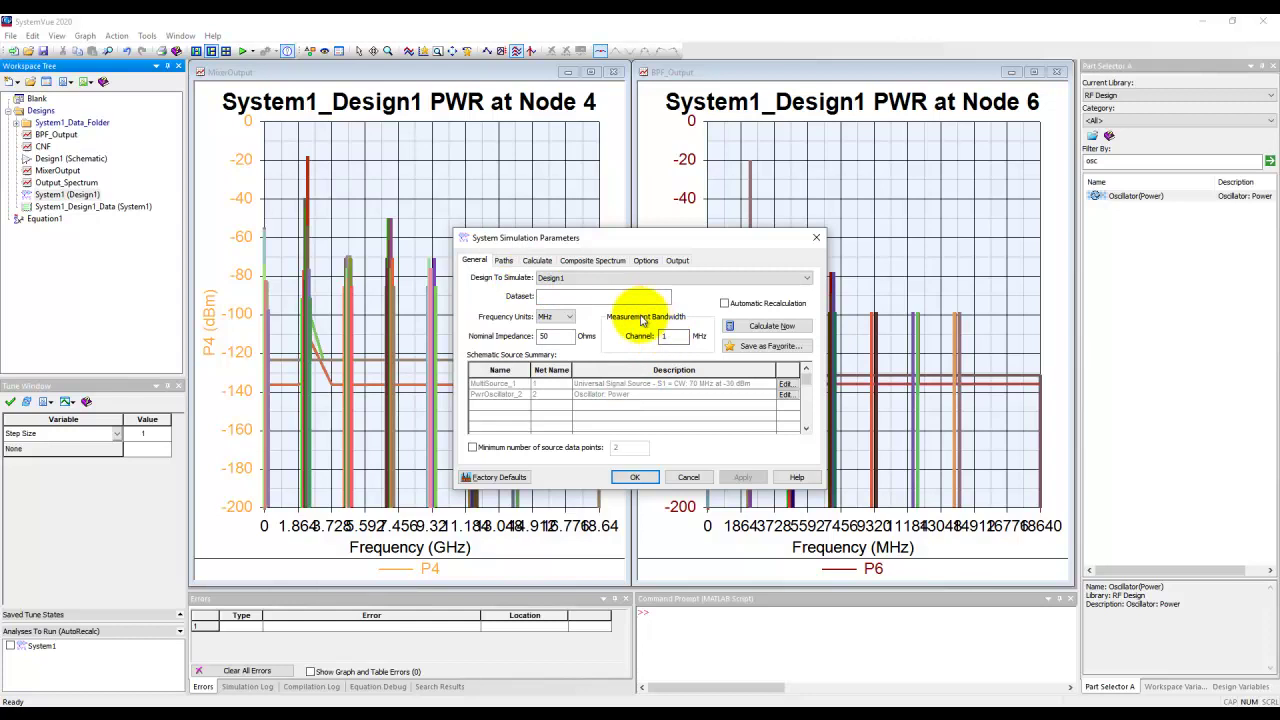
- Change System1's channel measurement bandwidth from 1 MHz to 0.001 MHz and apply it
{"action": "left_click_drag", "start_coordinate": [673, 240], "coordinate": [683, 121]}
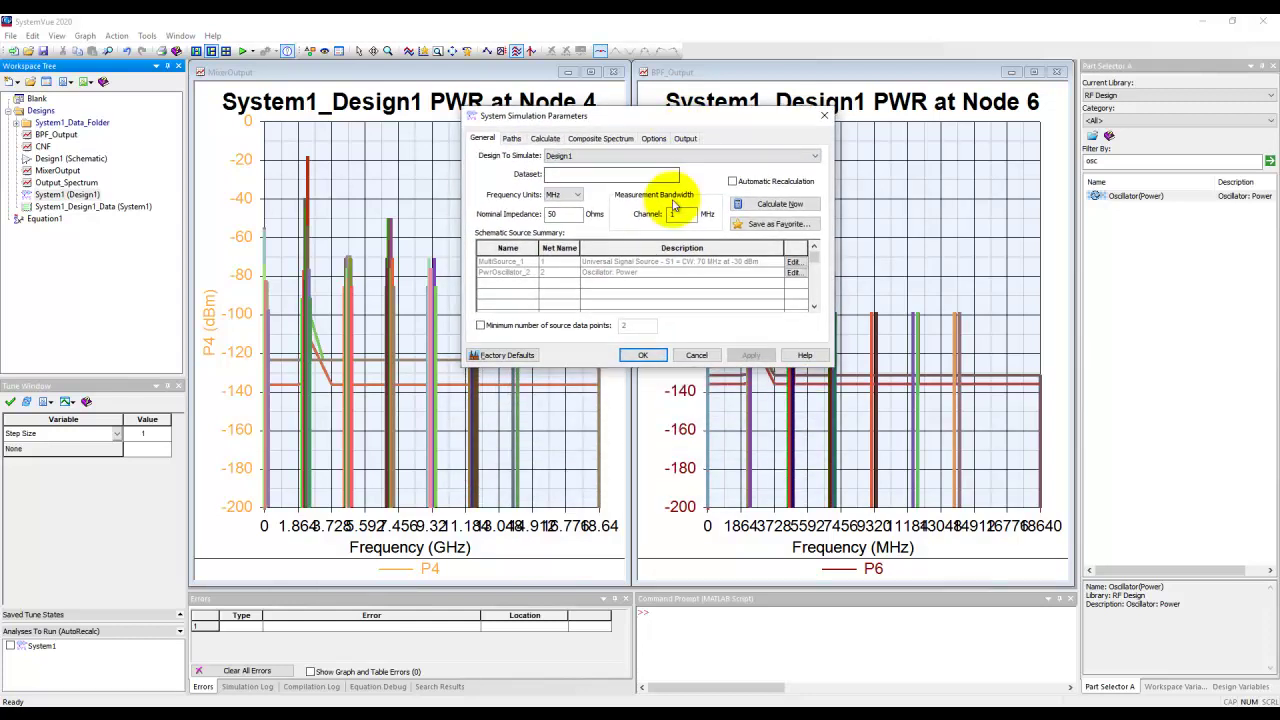
{"action": "left_click", "coordinate": [683, 213]}
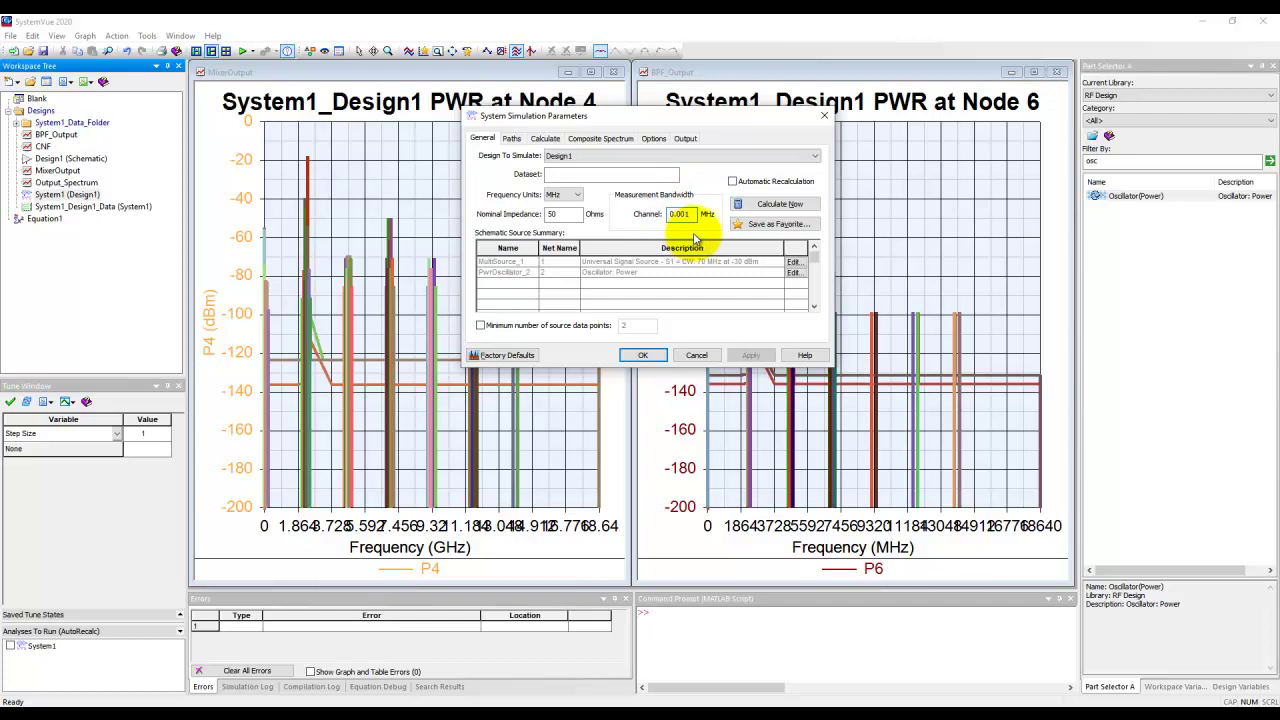
{"action": "left_click", "coordinate": [643, 355]}
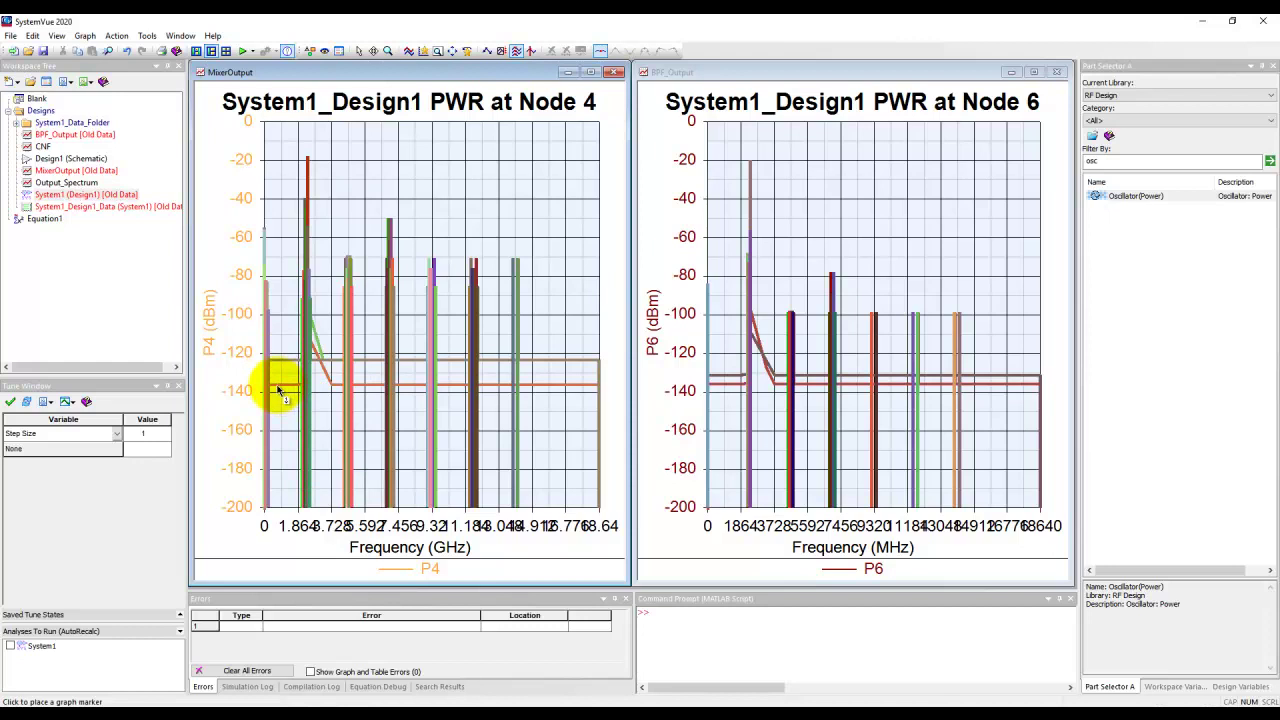
- Rerun the analyses to recompute MixerOutput and BPF_Output with the 0.001 MHz bandwidth
{"action": "left_click", "coordinate": [244, 50]}
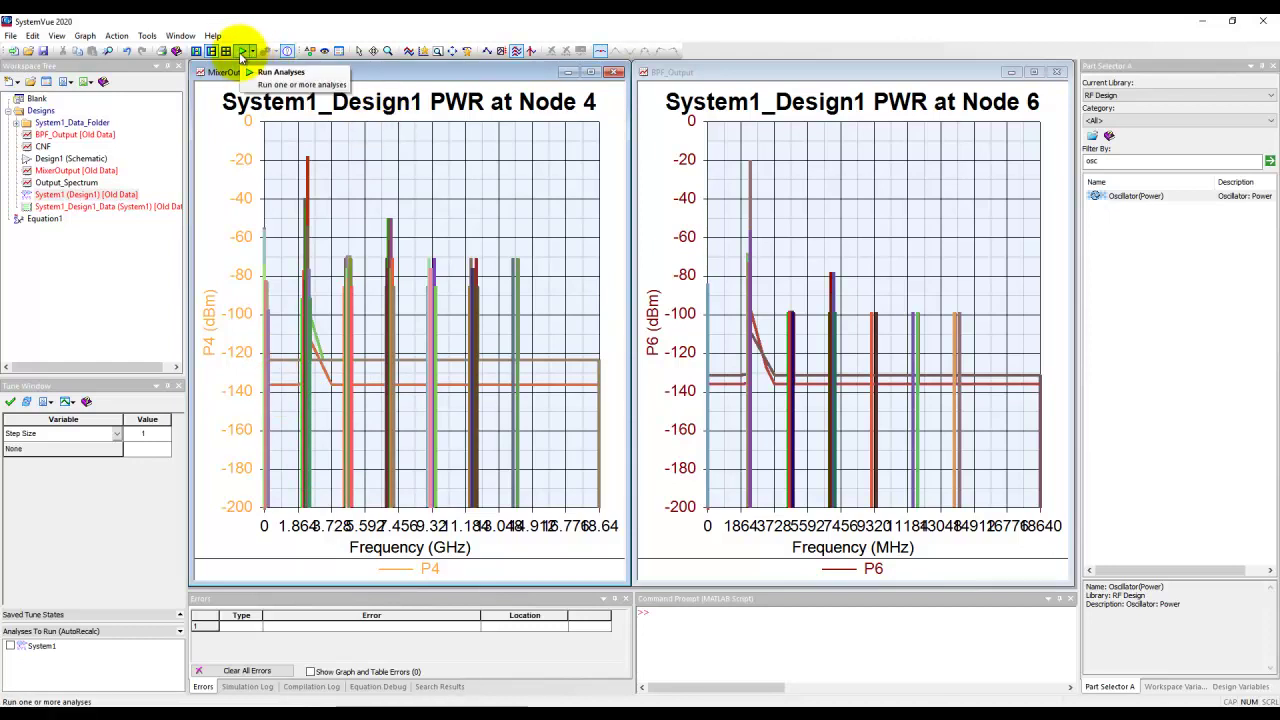